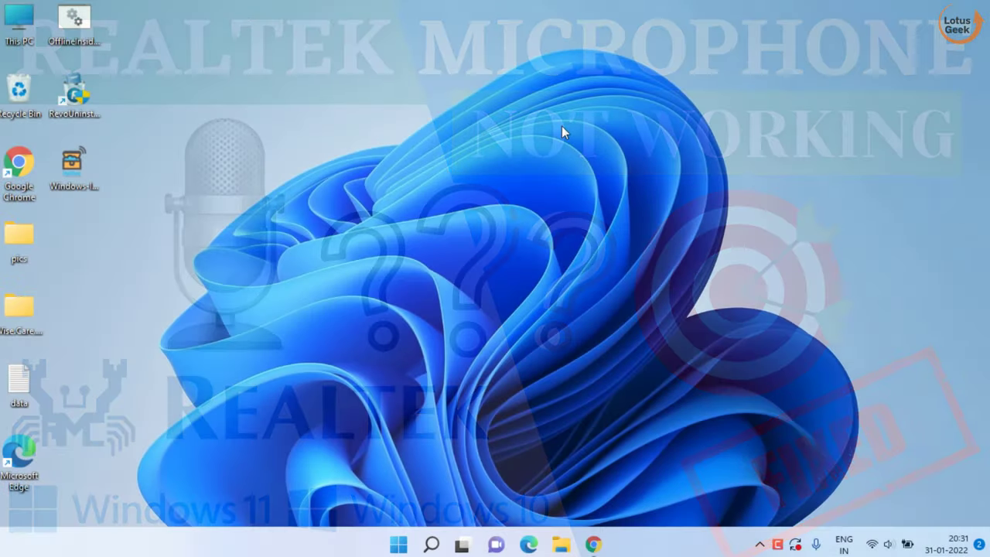
- Check the Windows Update page in a maximized Settings window, then close Settings
key("super+i")
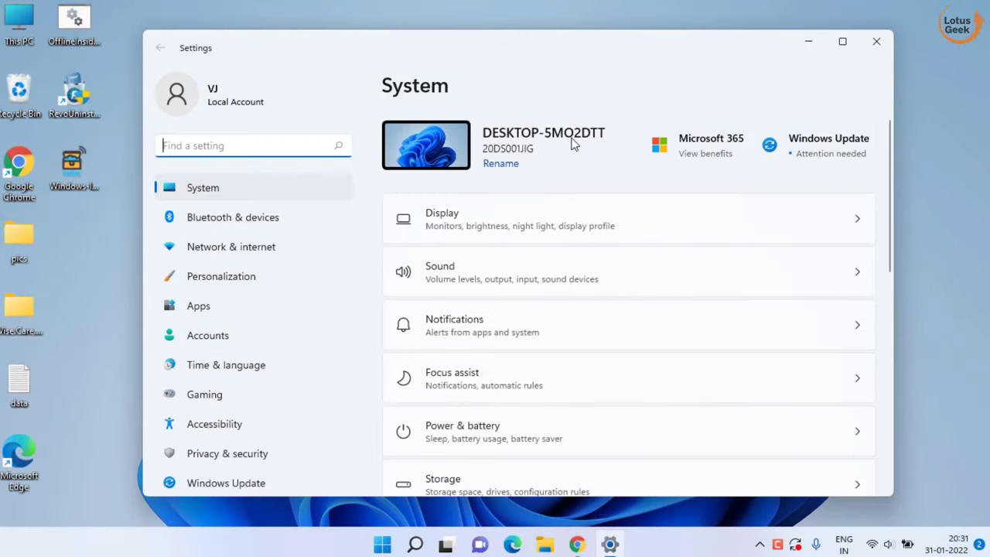
left_click(842, 41)
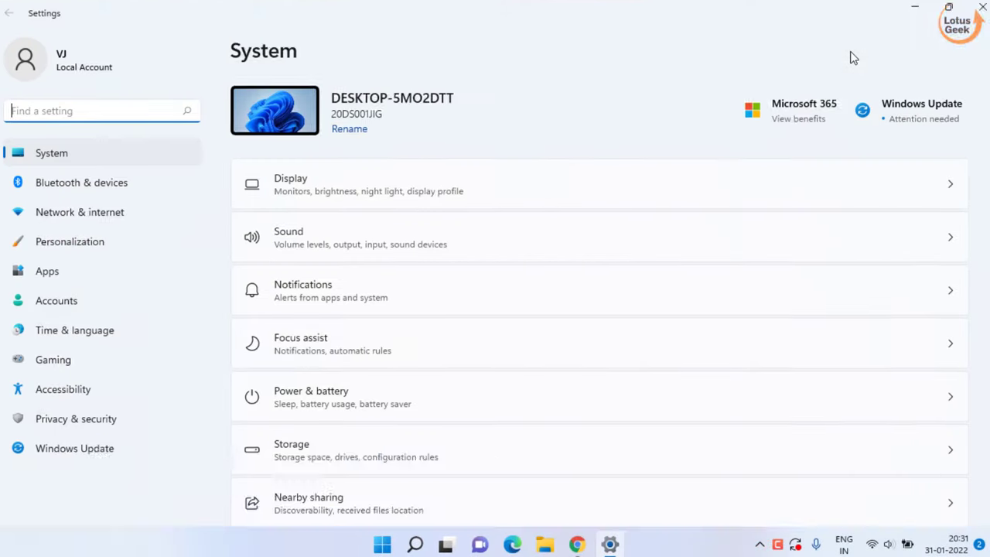
left_click(81, 455)
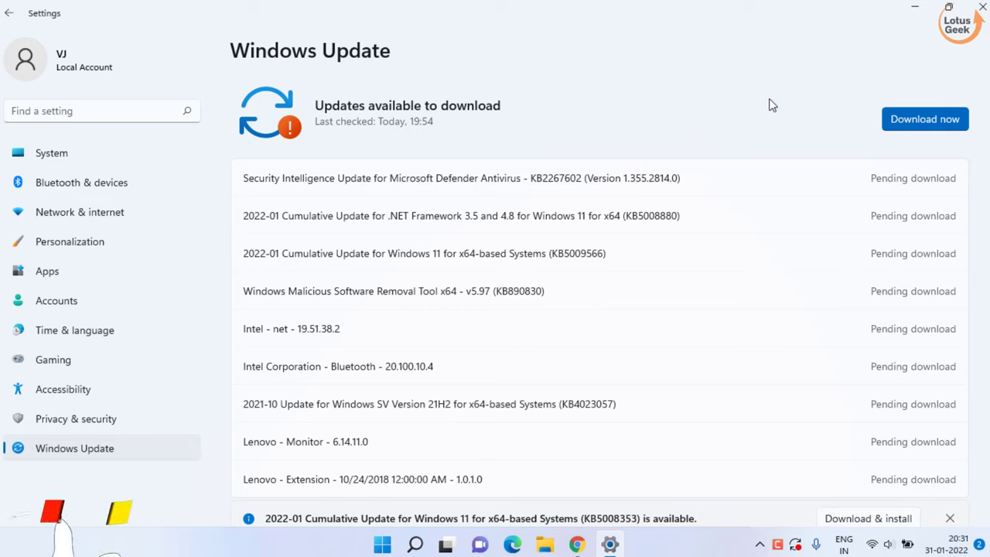
left_click(982, 7)
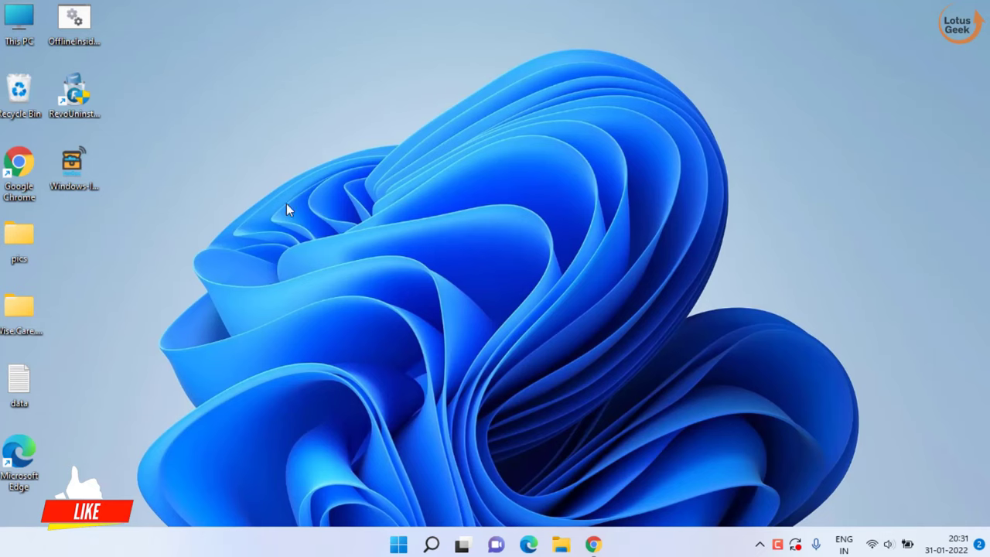
- Launch the Services console (services.msc) from the Run dialog
left_click(386, 545)
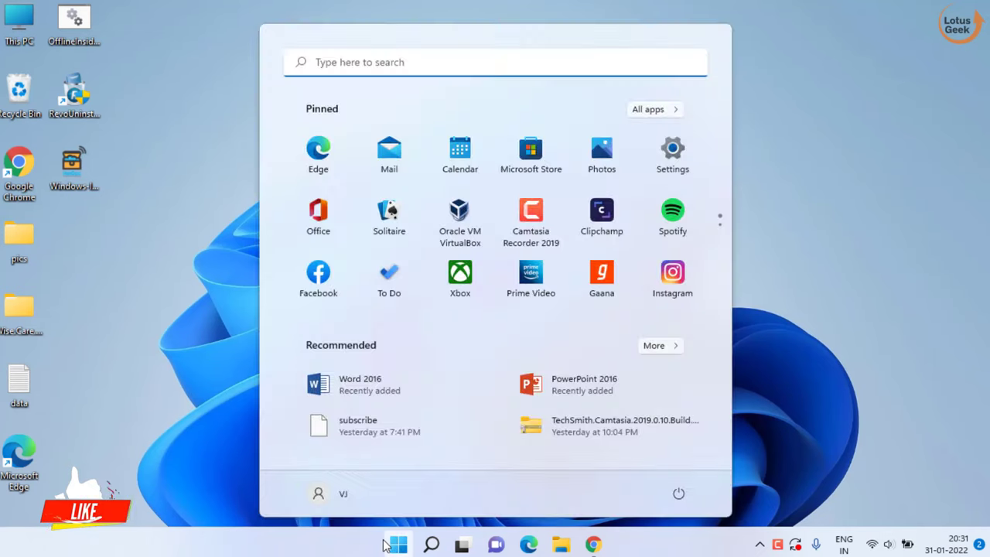
type("run")
left_click(609, 197)
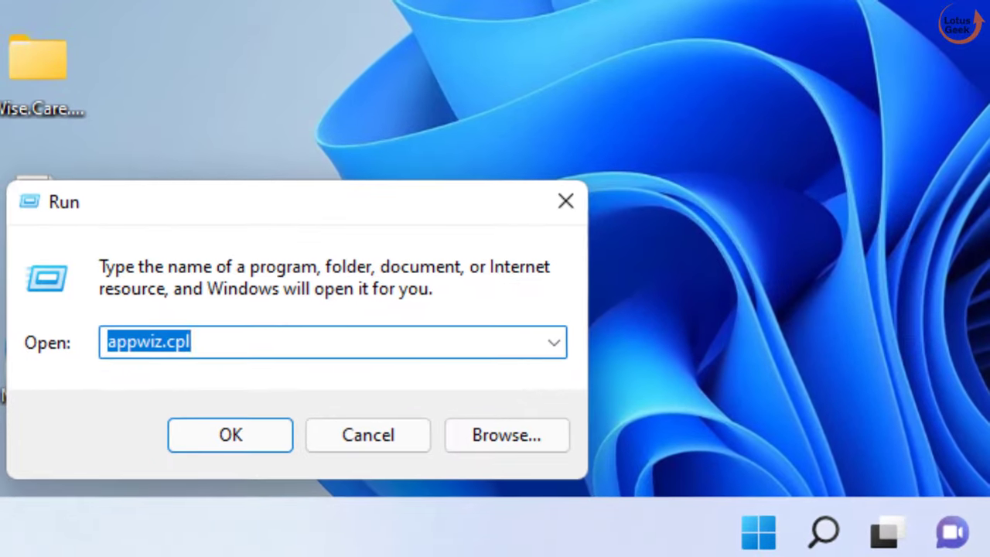
type("ser")
key("Down")
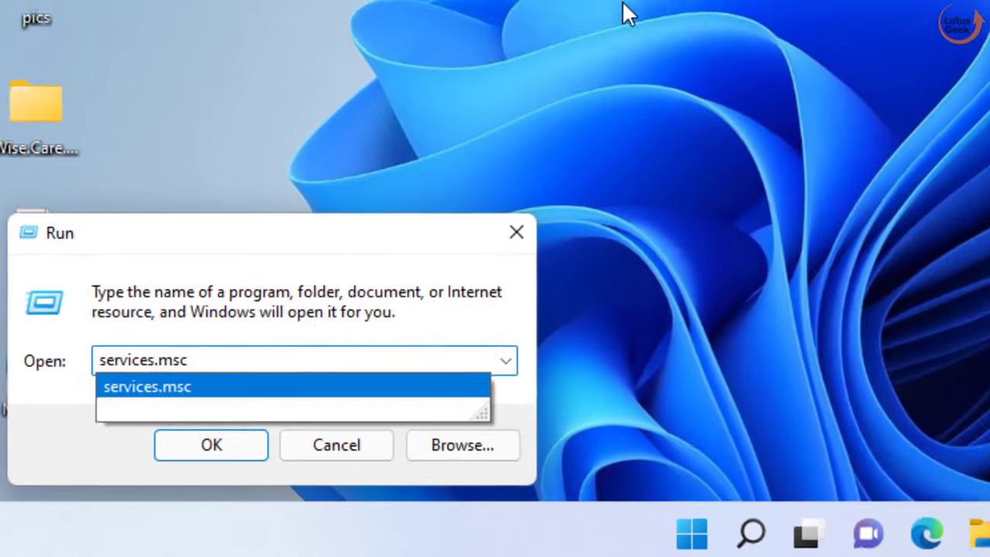
key("Return")
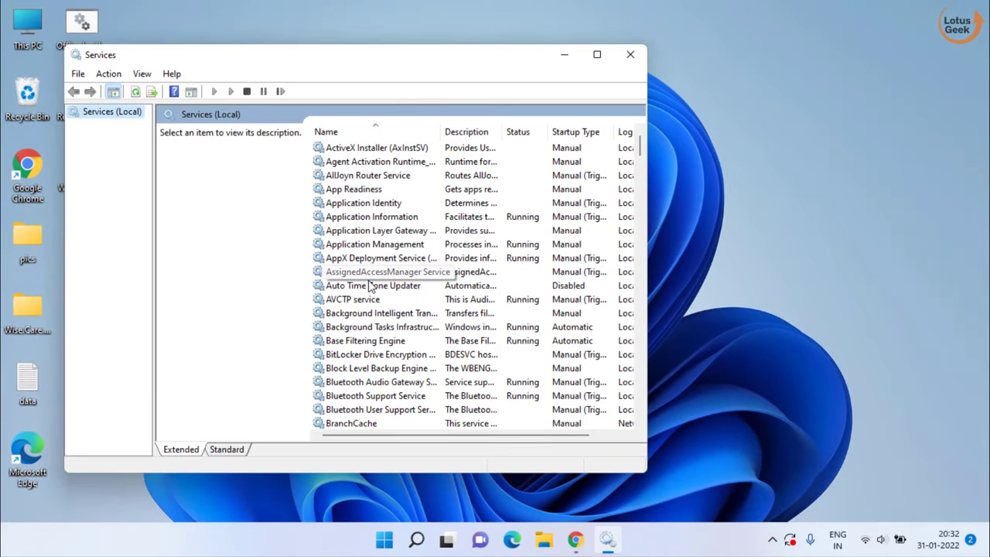
- Review the Windows Audio service's properties, then close them and the Services console
left_click(369, 285)
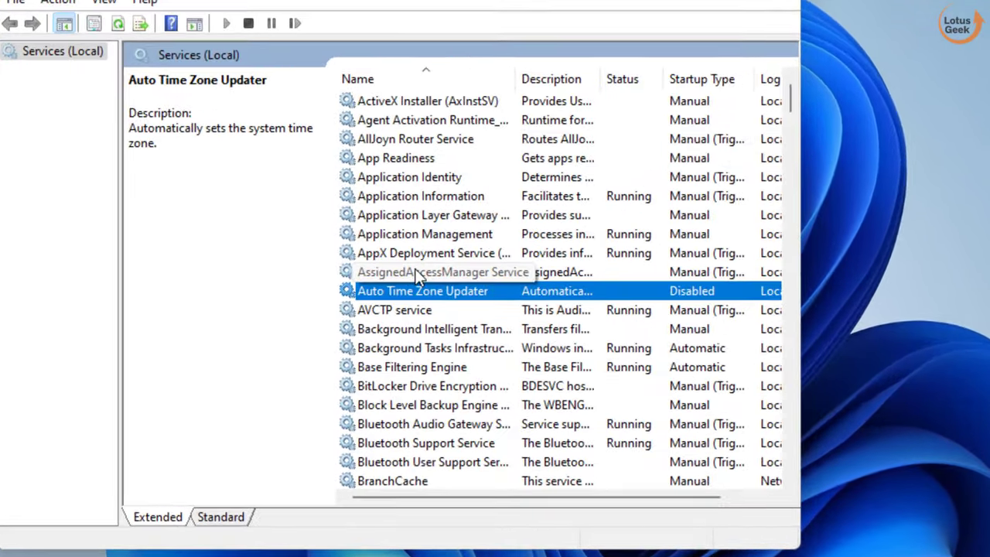
key("w")
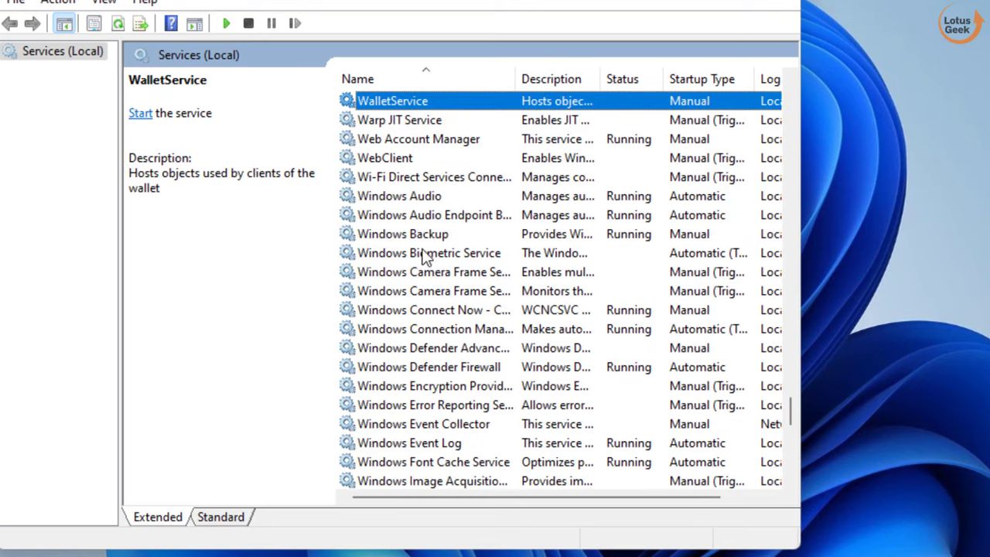
left_click(403, 200)
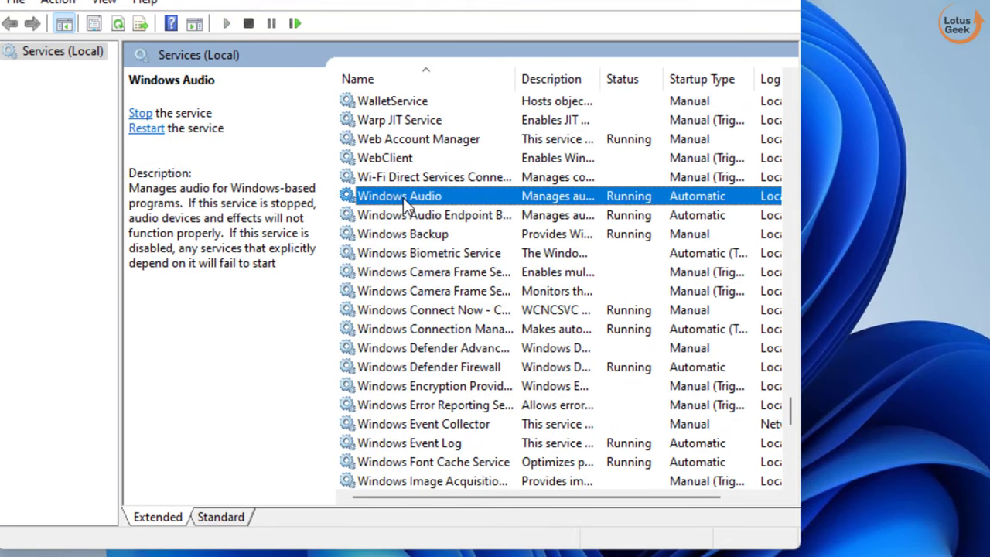
double_click(403, 197)
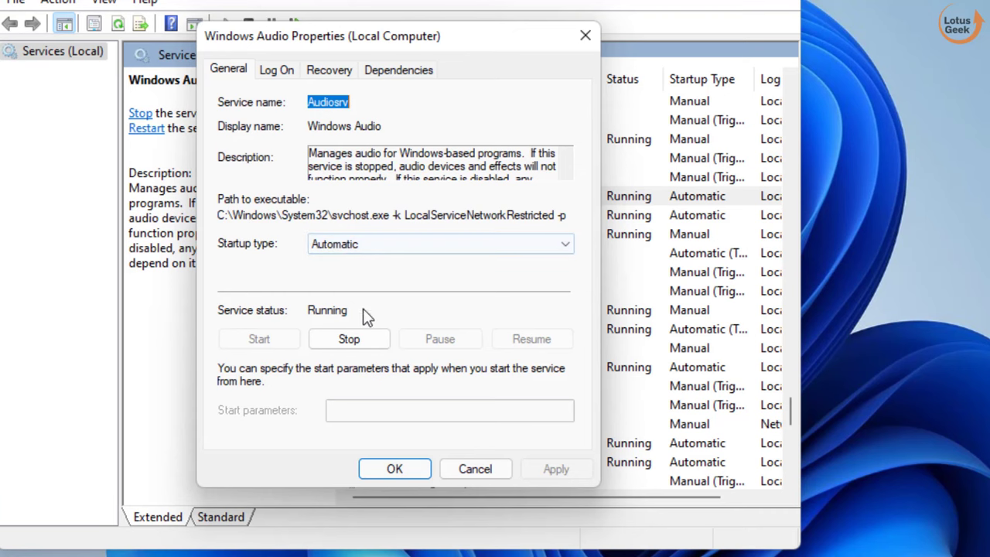
left_click(394, 472)
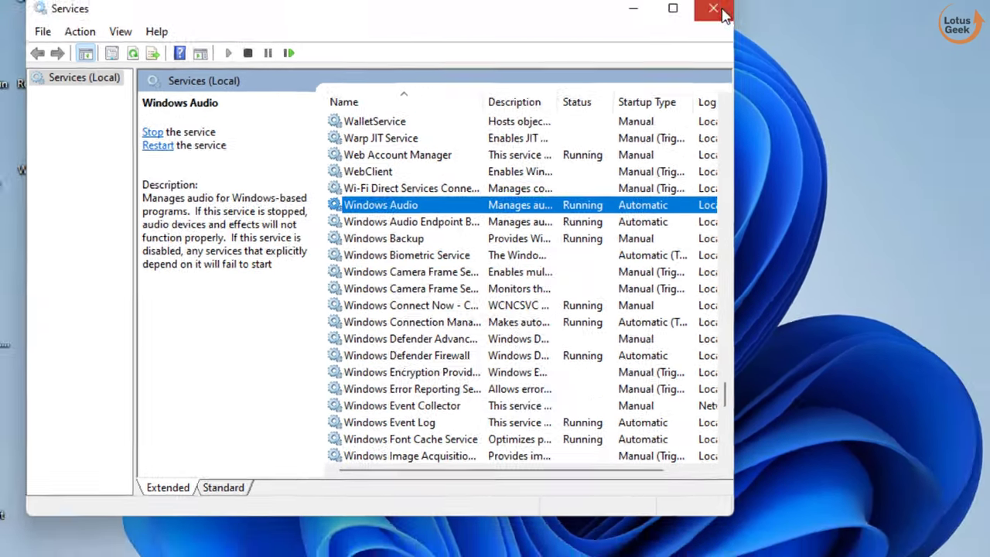
left_click(711, 8)
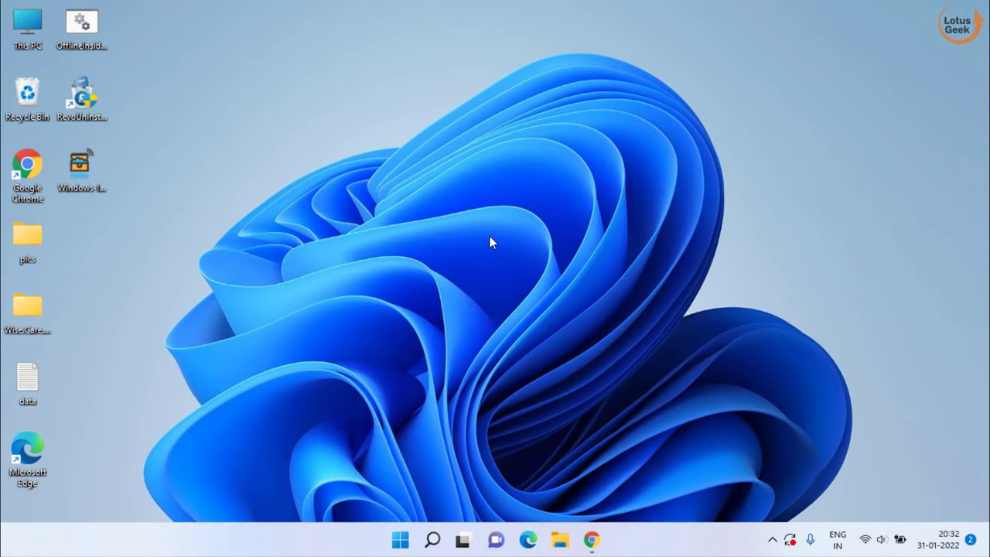
- Open Control Panel, view items as Small icons, and open Sound
left_click(396, 545)
type("control")
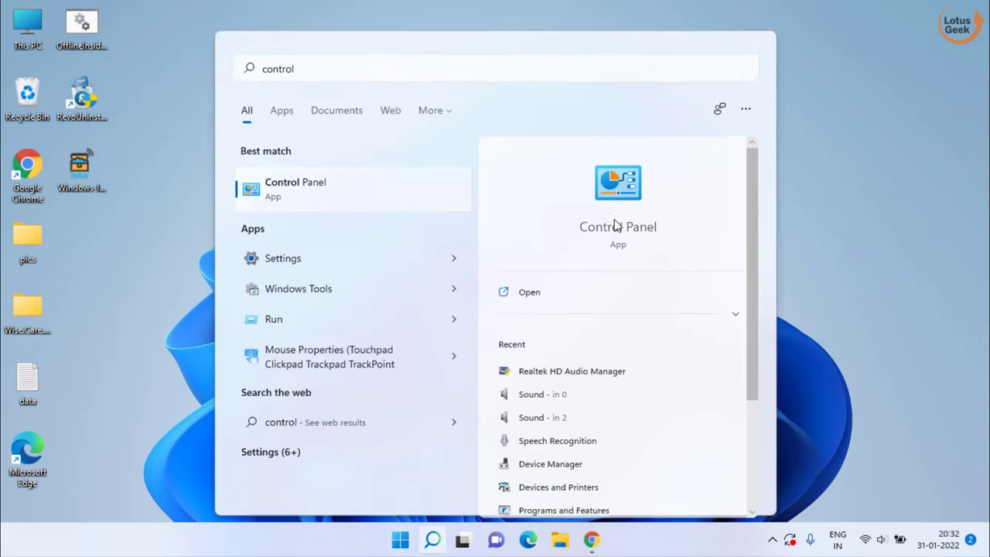
left_click(614, 223)
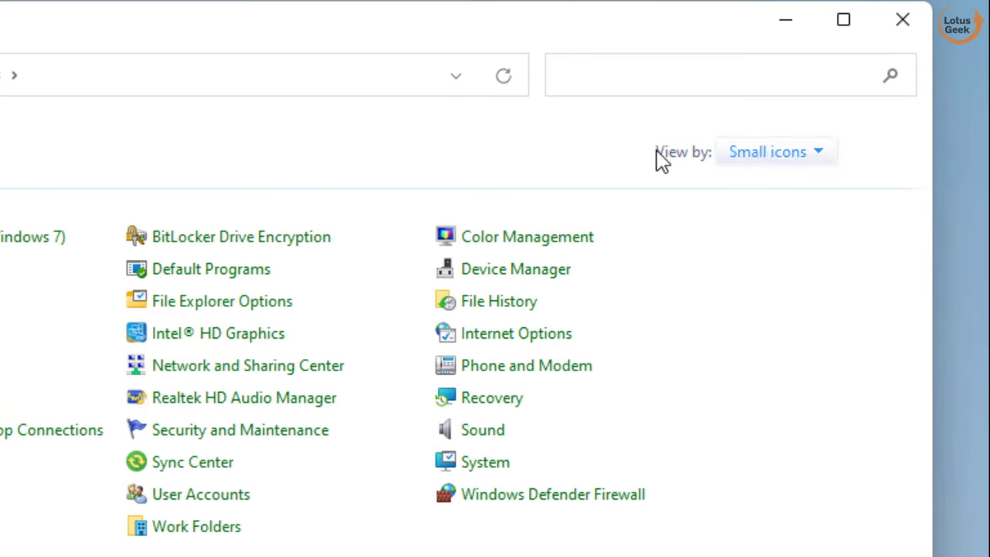
left_click(800, 158)
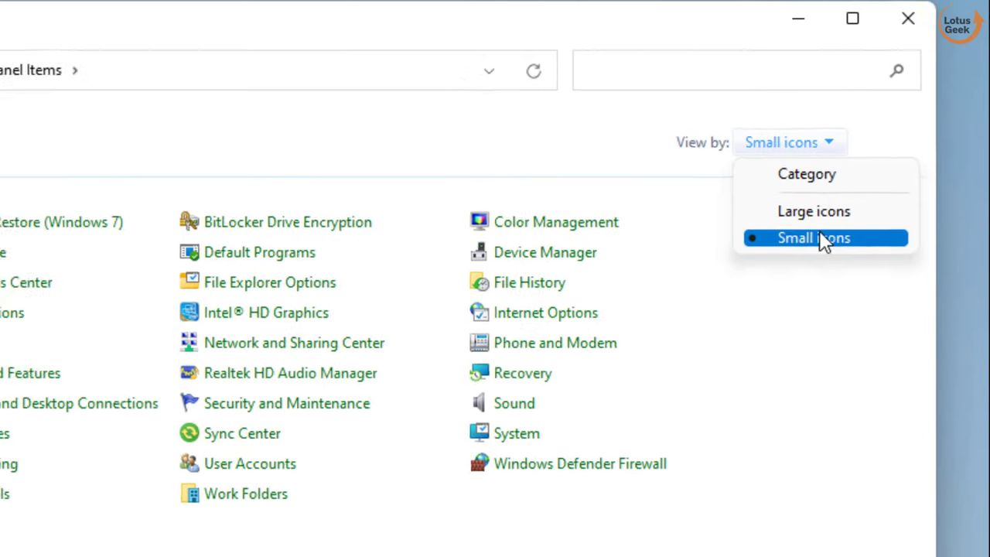
left_click(818, 252)
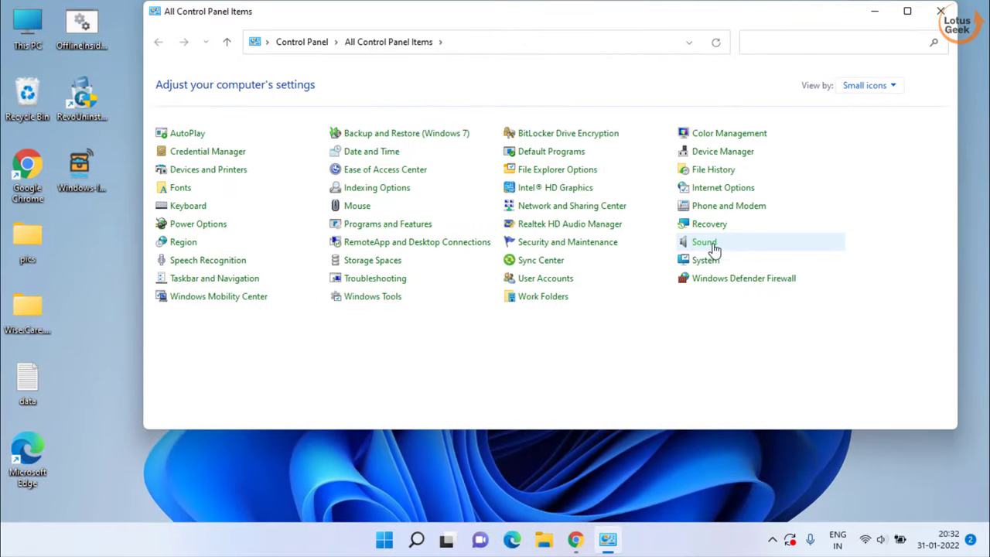
left_click(709, 244)
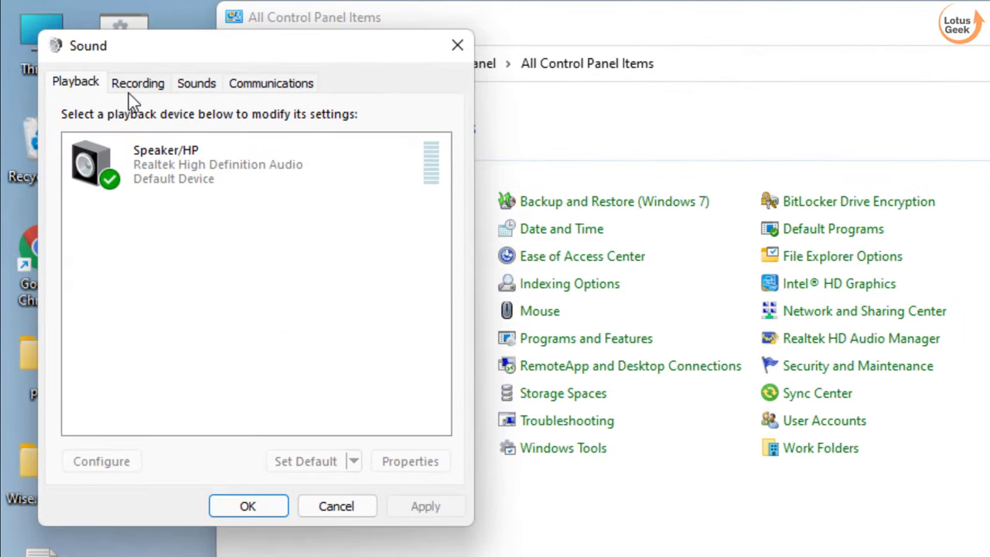
- Show the Recording devices and select the Realtek Microphone Array
left_click(87, 57)
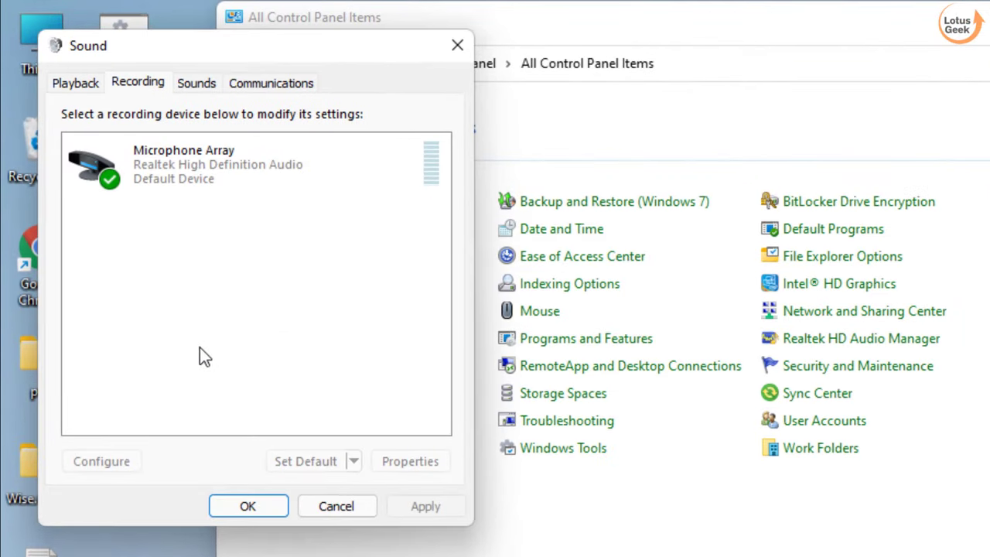
right_click(174, 164)
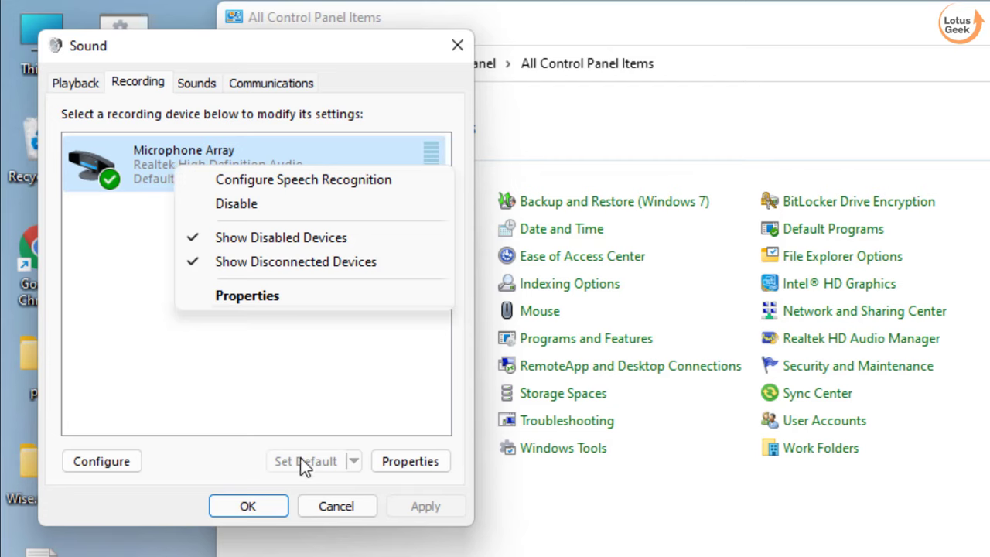
left_click(249, 369)
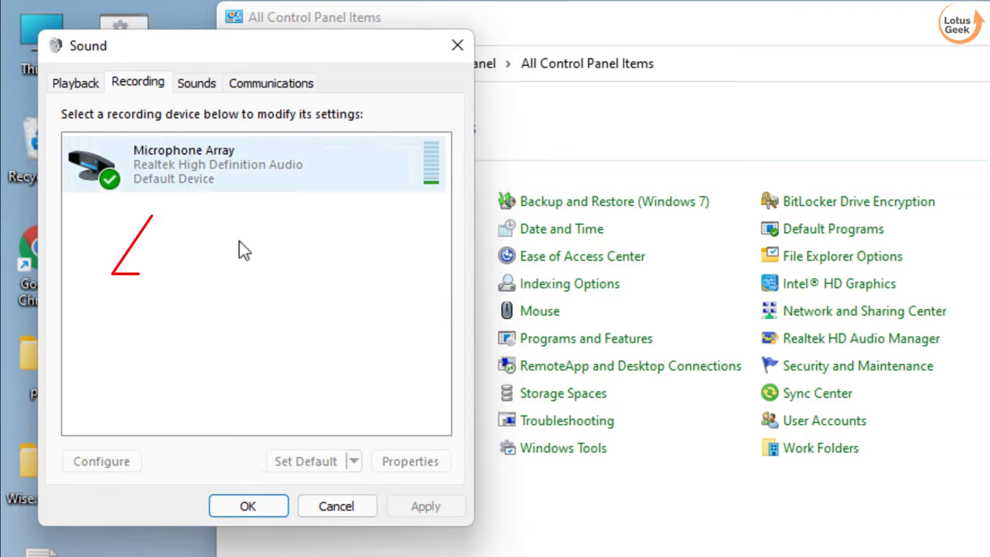
left_click(189, 162)
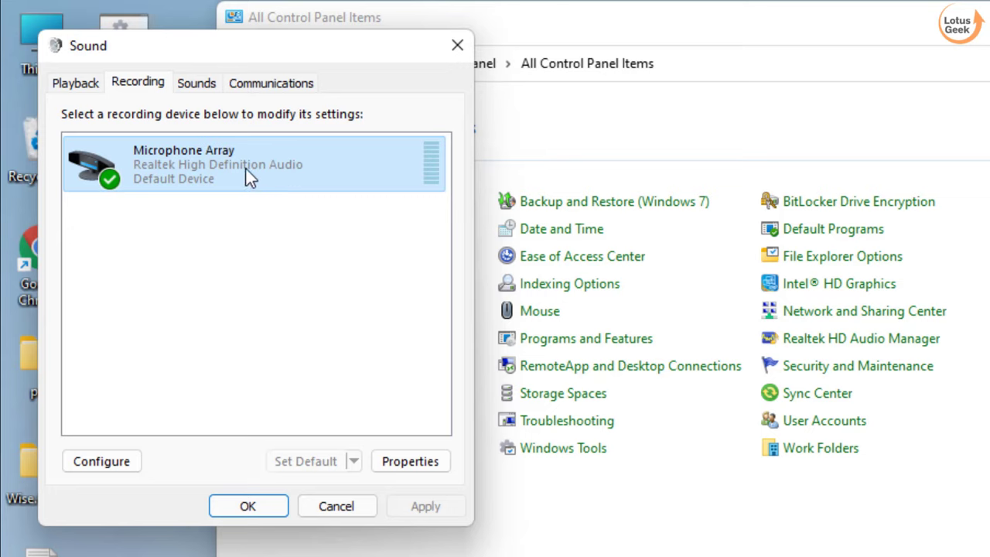
- Keep Microphone Array enabled, untick 'Allow applications to take exclusive control', confirm, and close Sound
left_click(418, 461)
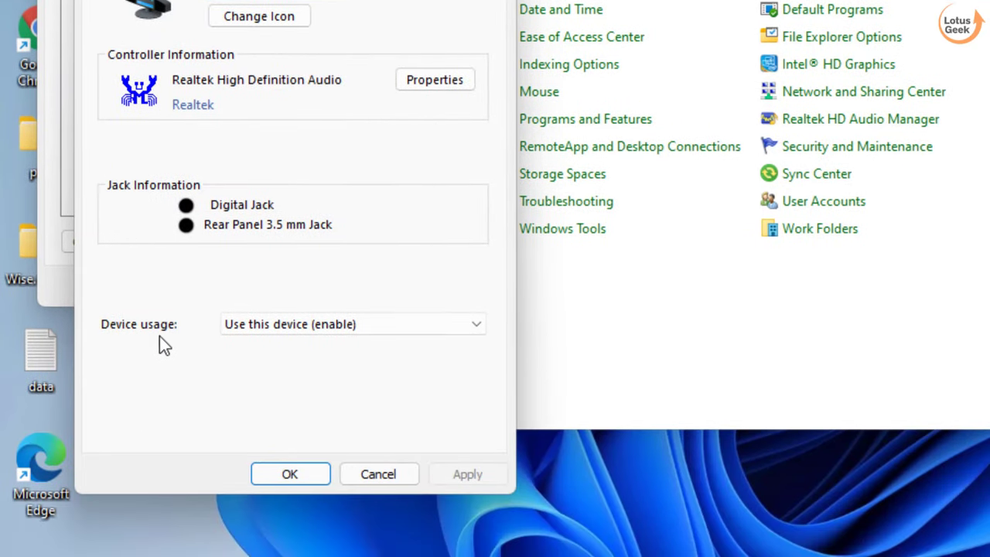
left_click(302, 326)
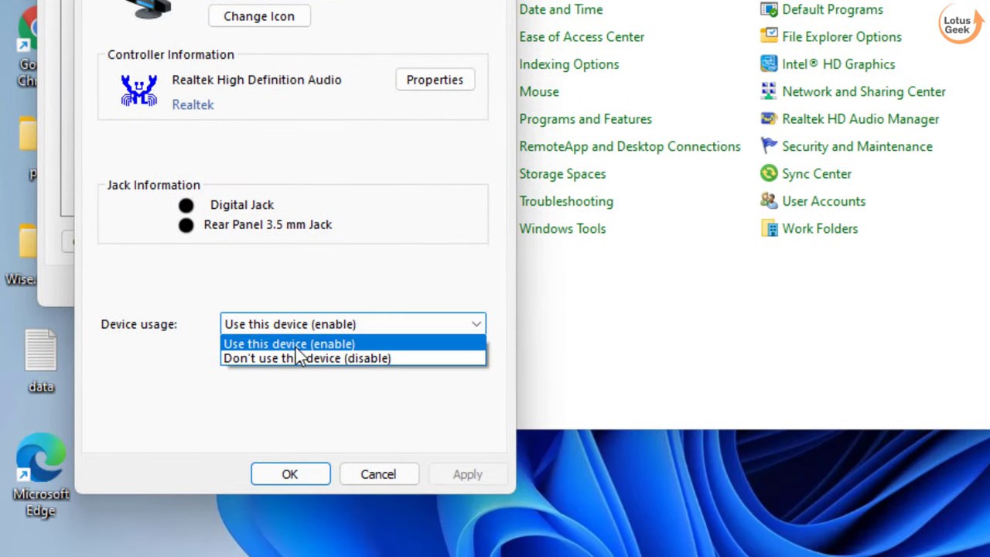
left_click(296, 347)
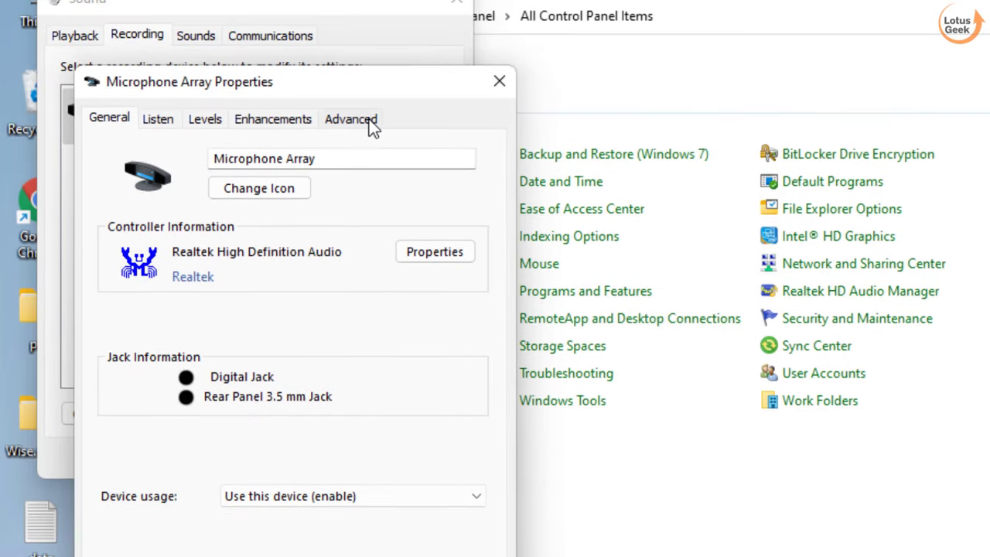
left_click(369, 88)
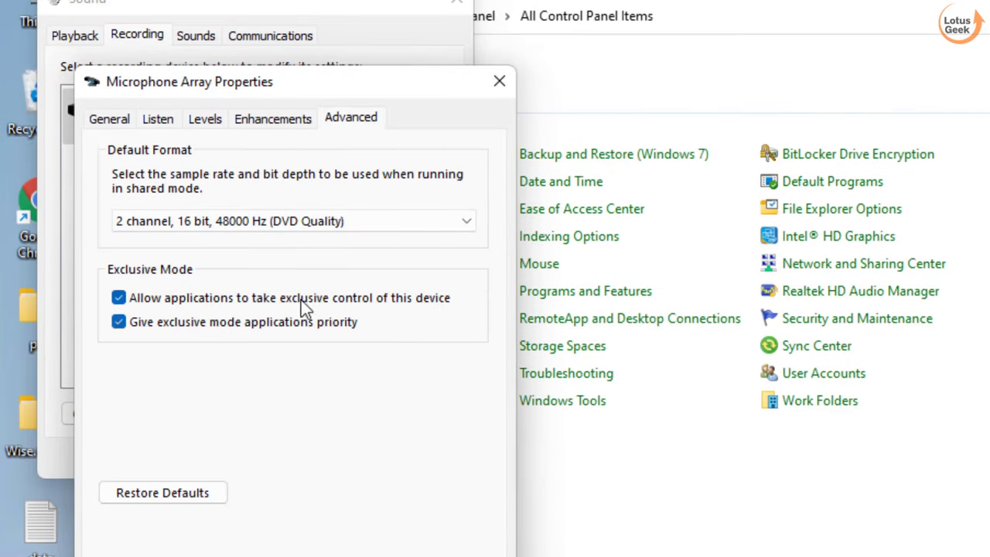
left_click(131, 304)
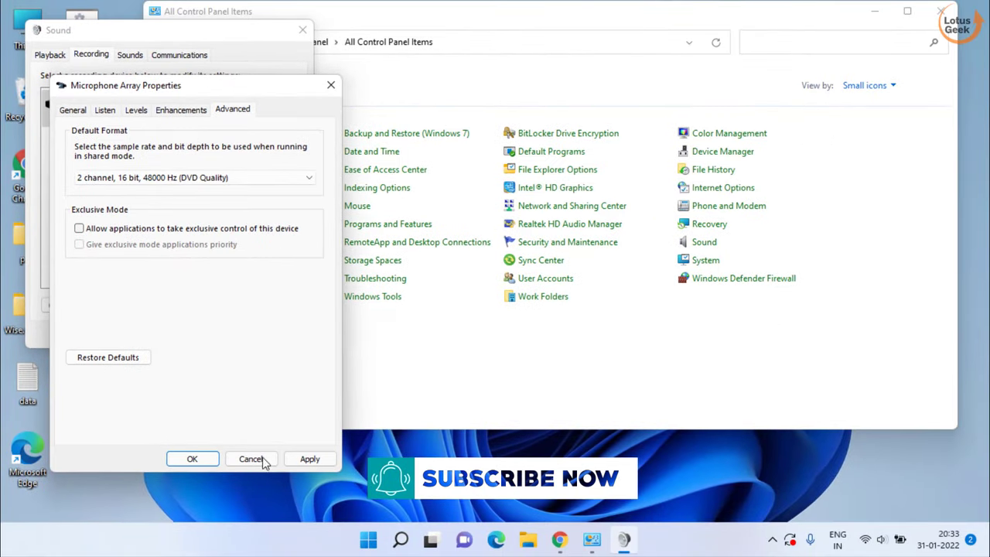
left_click(182, 460)
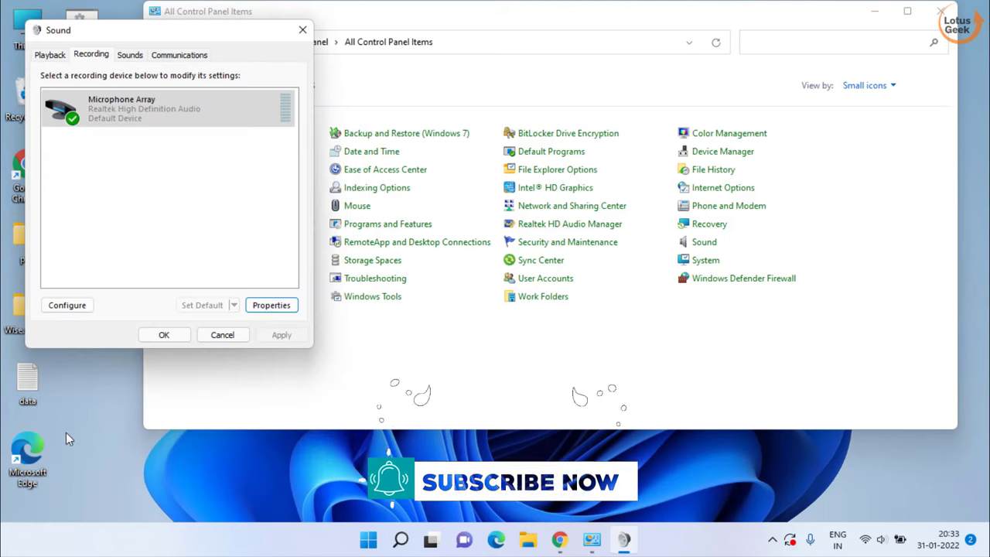
left_click(302, 29)
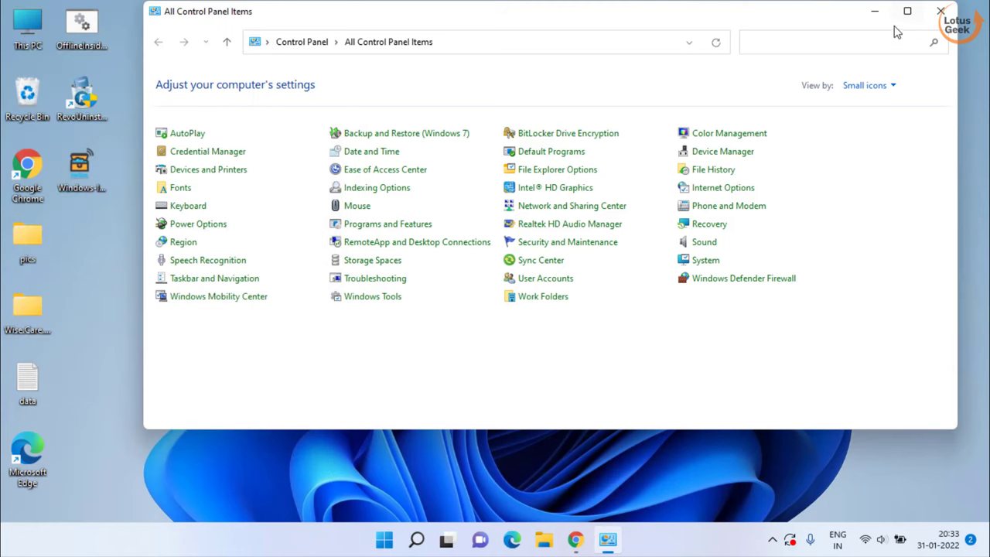
- Close Control Panel, verify Privacy & security > Microphone access is On in Settings, then close Settings
left_click(939, 11)
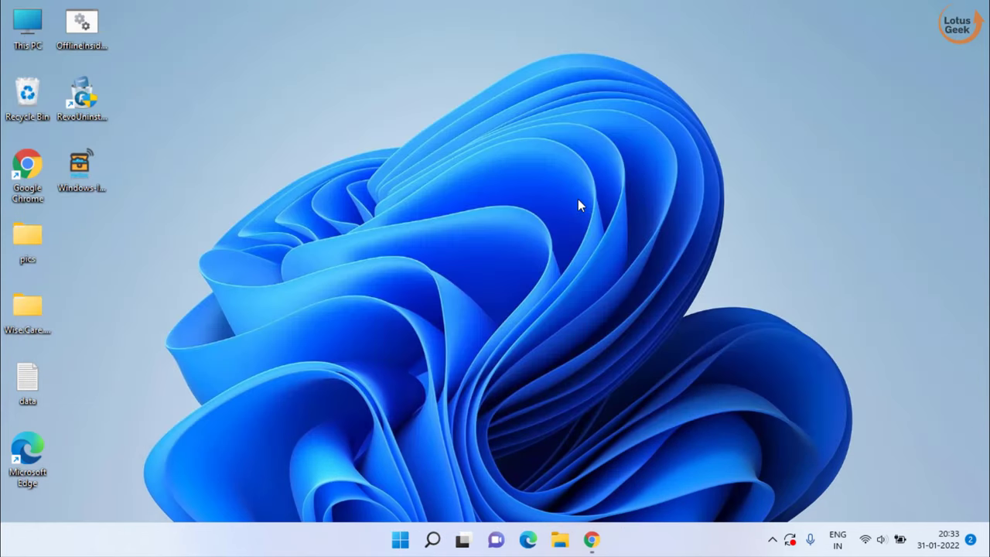
key("super+i")
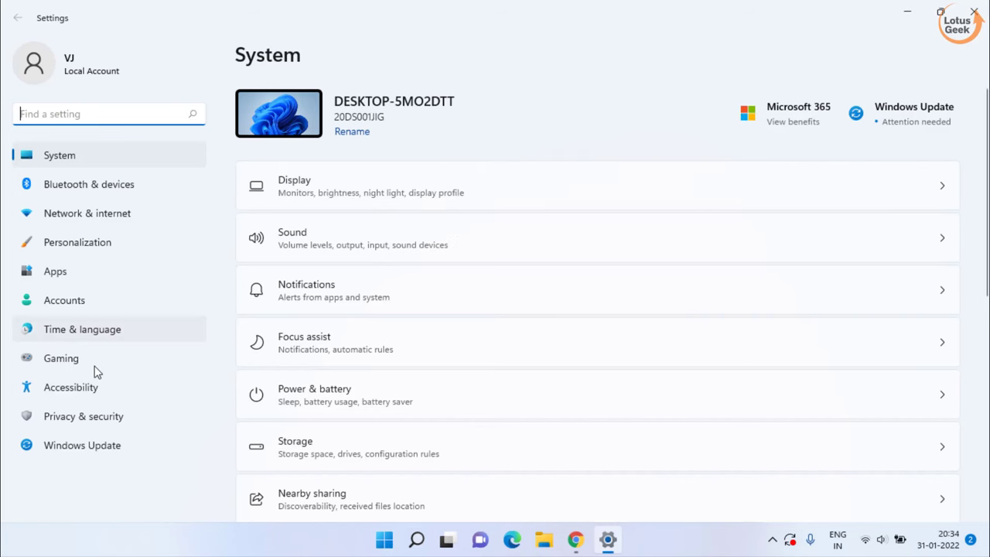
left_click(97, 421)
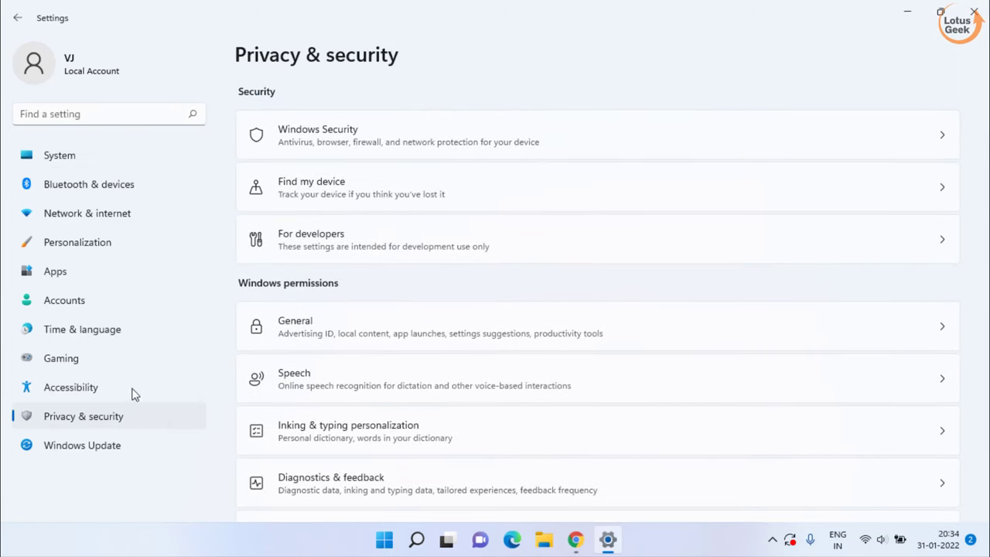
scroll(521, 358, "down", 5)
scroll(523, 358, "down", 1)
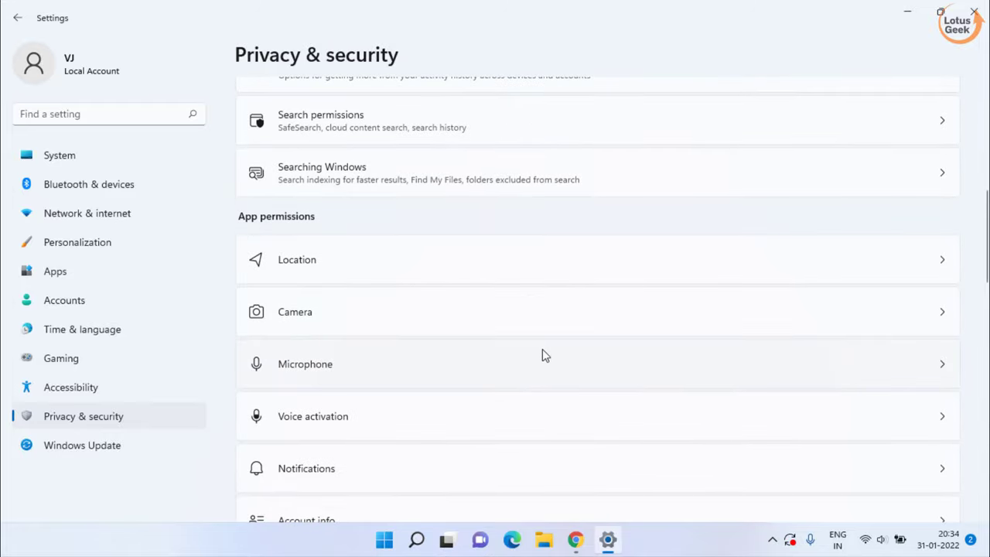
left_click(393, 364)
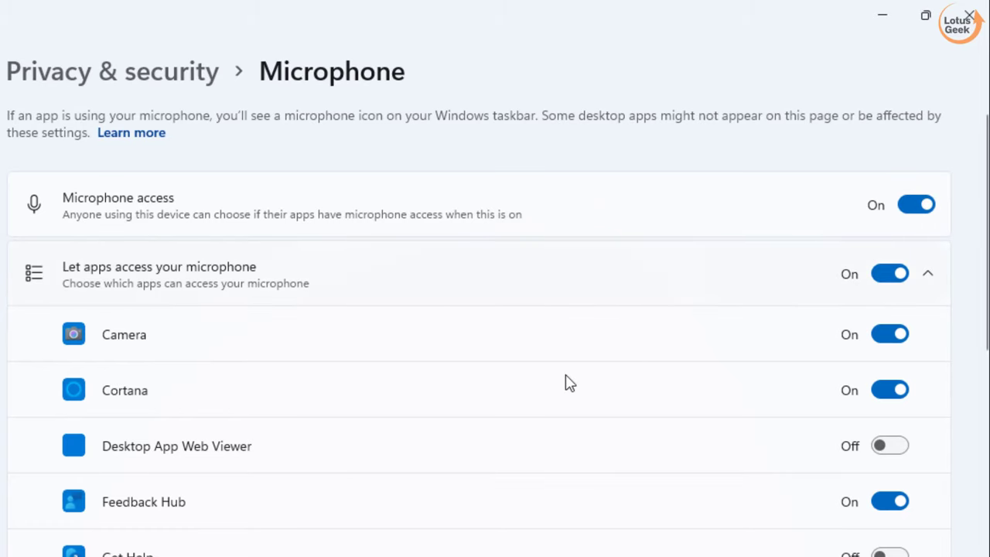
scroll(425, 400, "down", 8)
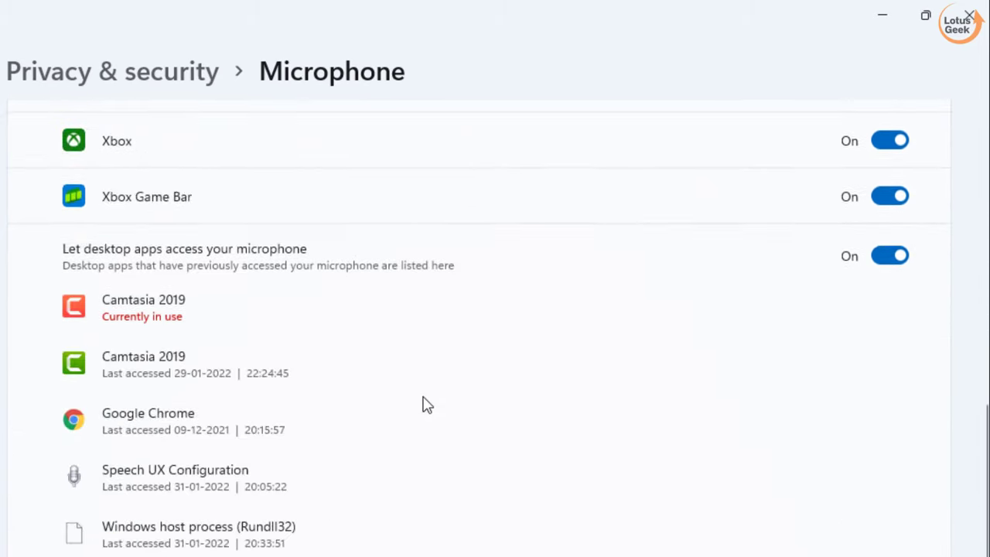
scroll(435, 426, "up", 6)
scroll(435, 426, "up", 2)
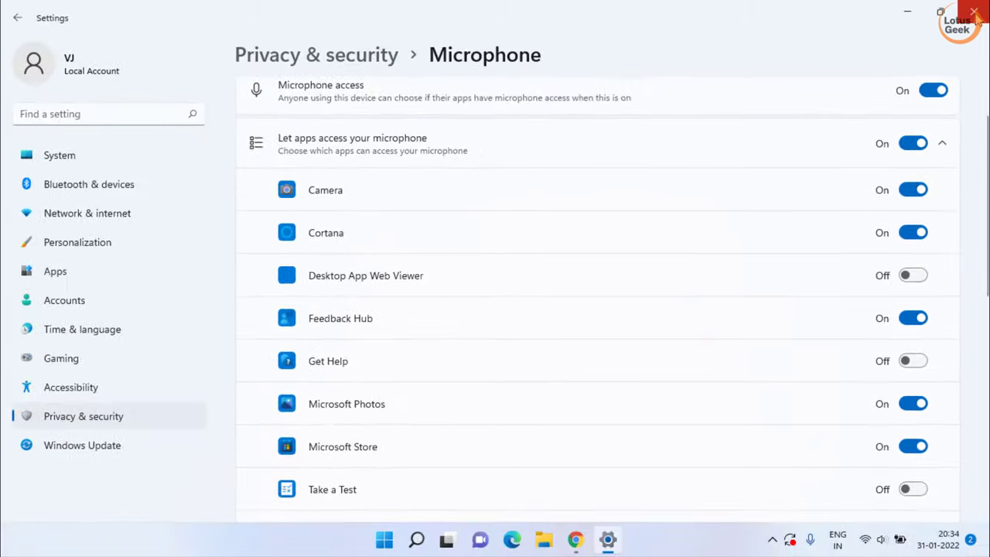
left_click(972, 13)
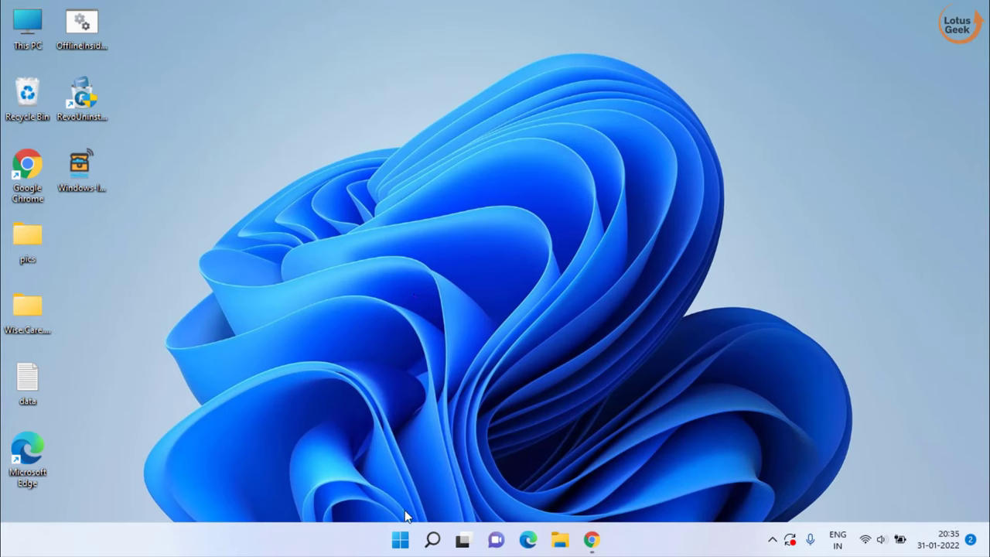
- Open Device Manager and expand Audio inputs and outputs to show the Microphone Array
right_click(400, 545)
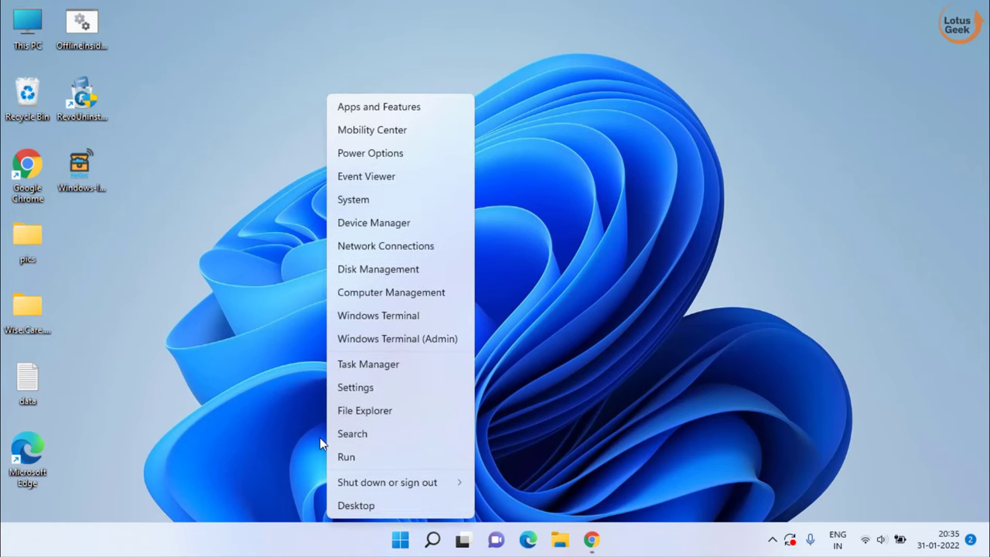
left_click(387, 220)
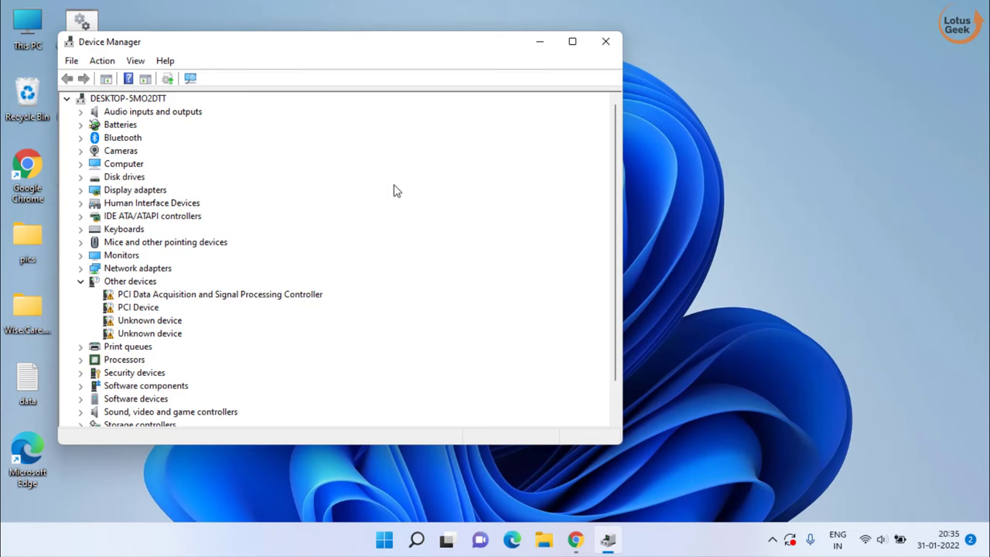
left_click(157, 115)
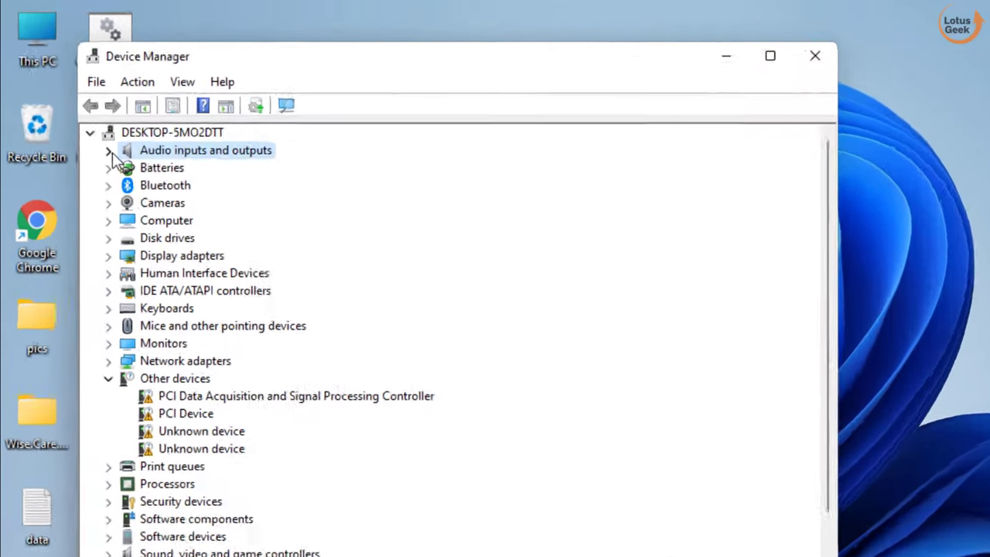
left_click(81, 113)
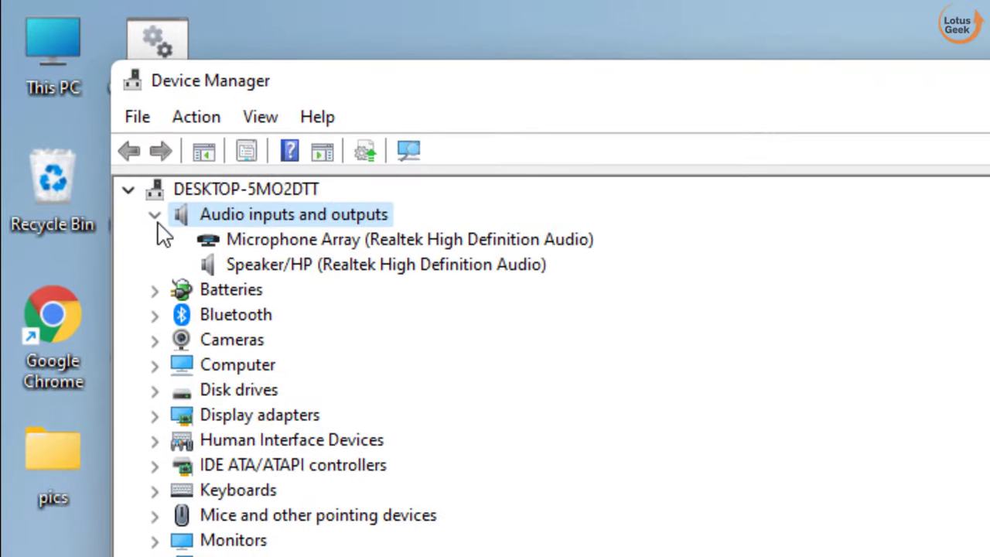
left_click(468, 241)
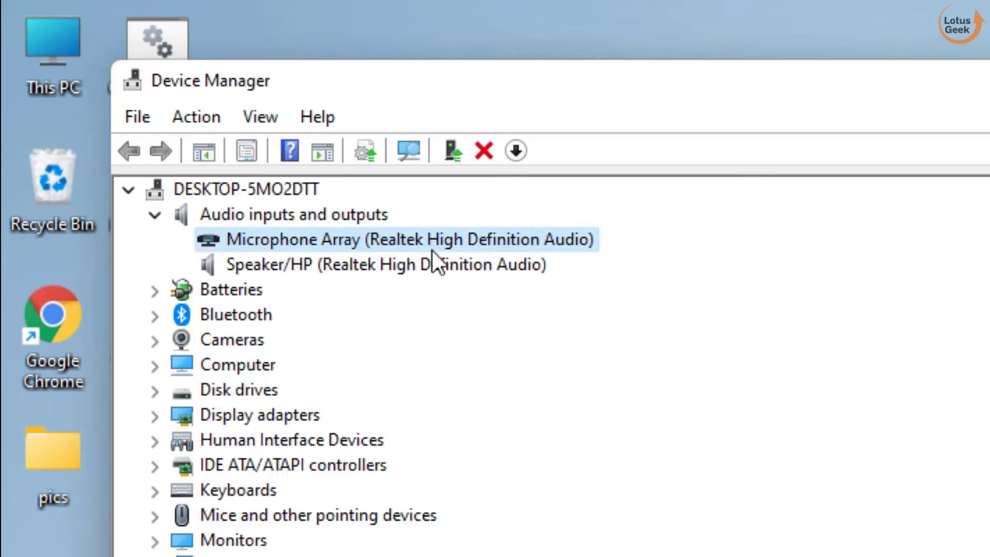
right_click(529, 243)
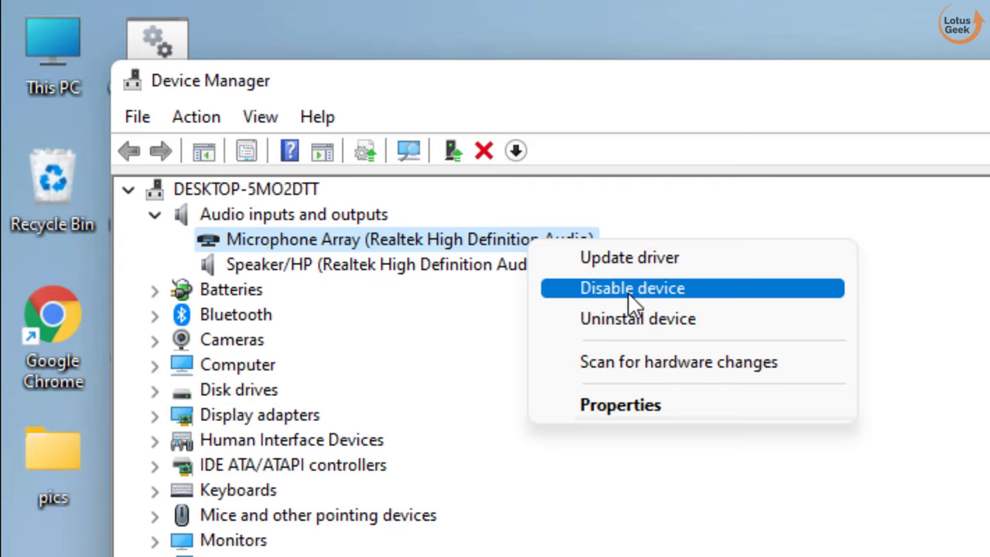
left_click(423, 234)
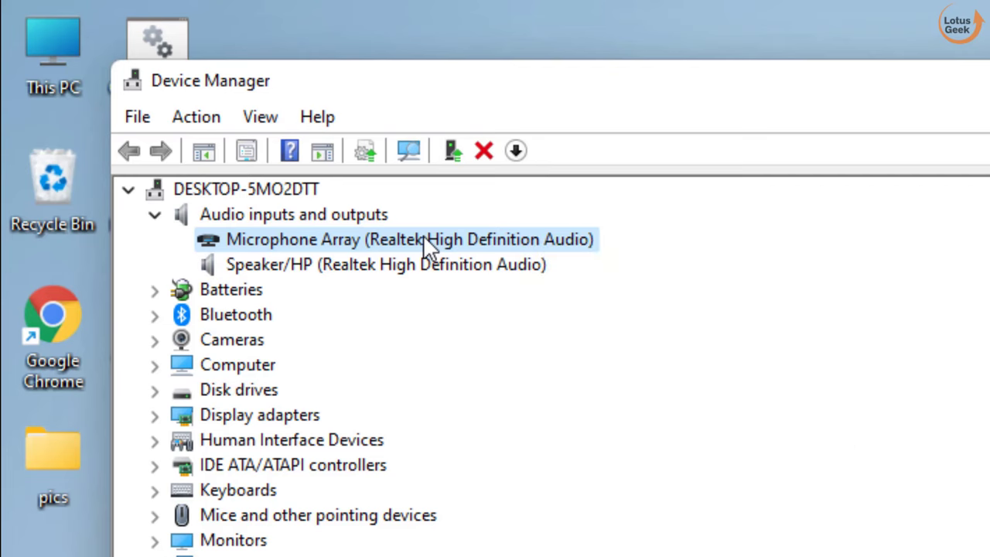
- Update the Microphone Array driver to the locally available Audio Endpoint driver
right_click(498, 242)
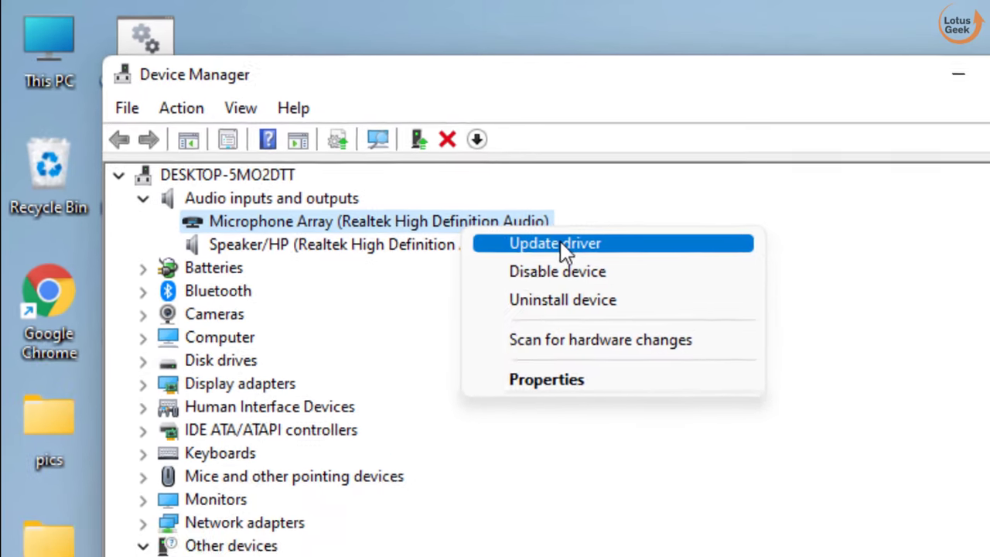
left_click(565, 249)
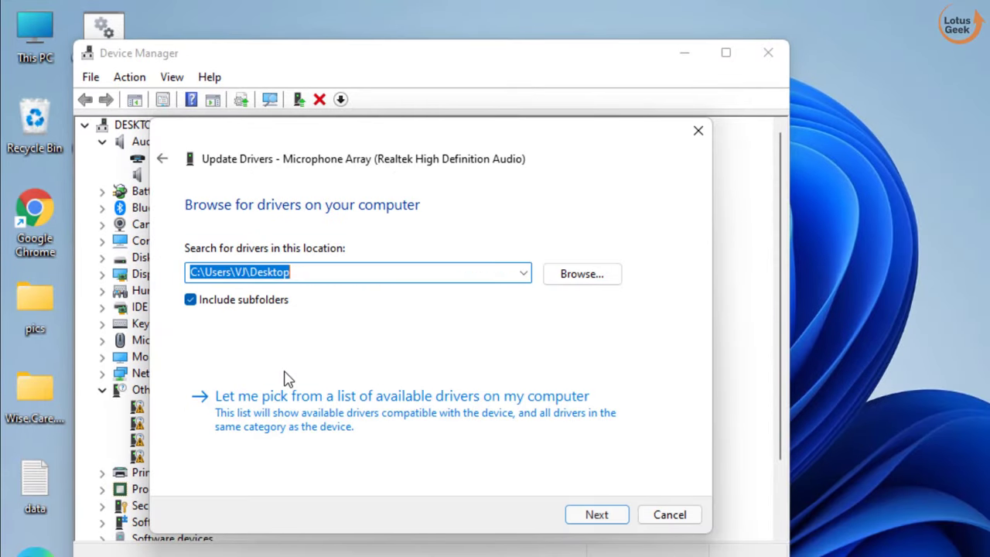
left_click(345, 420)
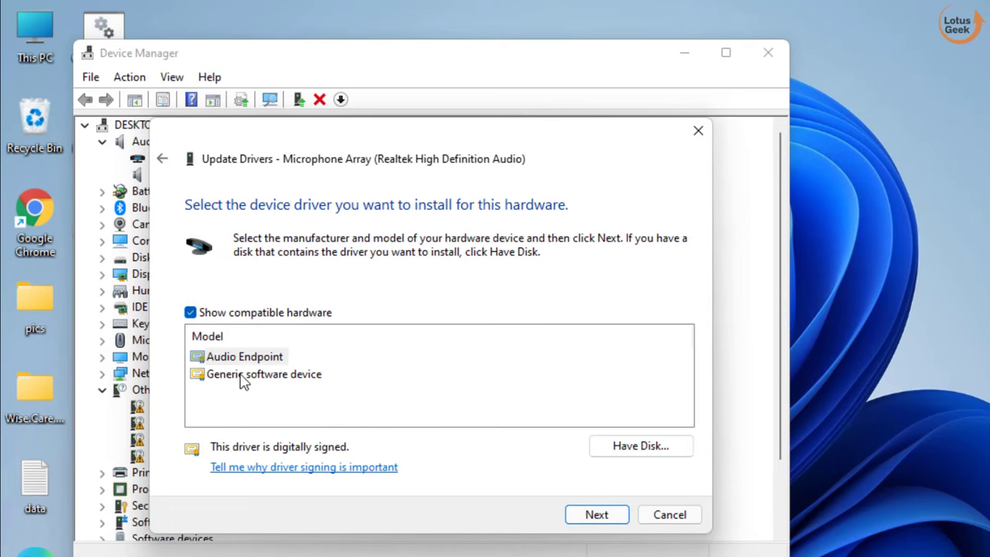
left_click(248, 359)
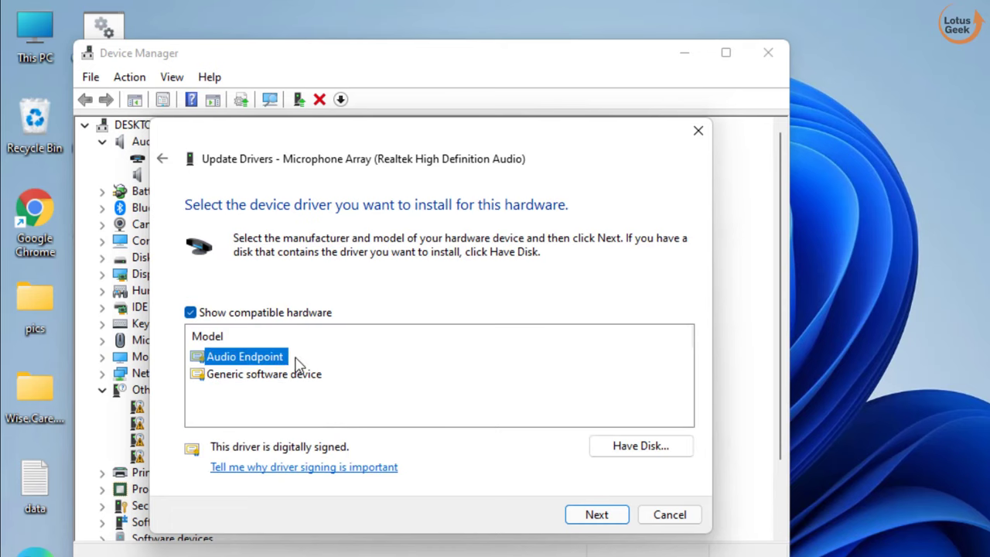
left_click(597, 515)
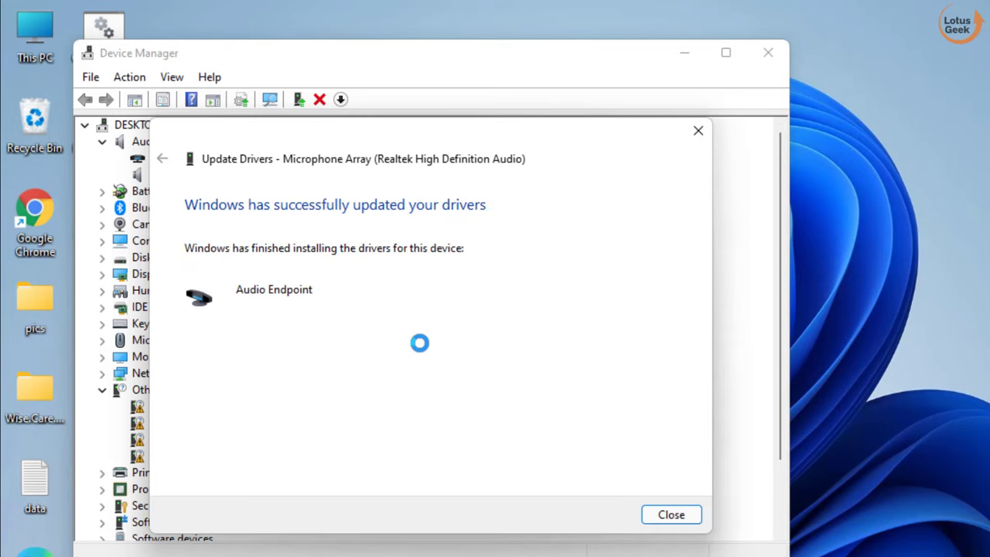
left_click(672, 515)
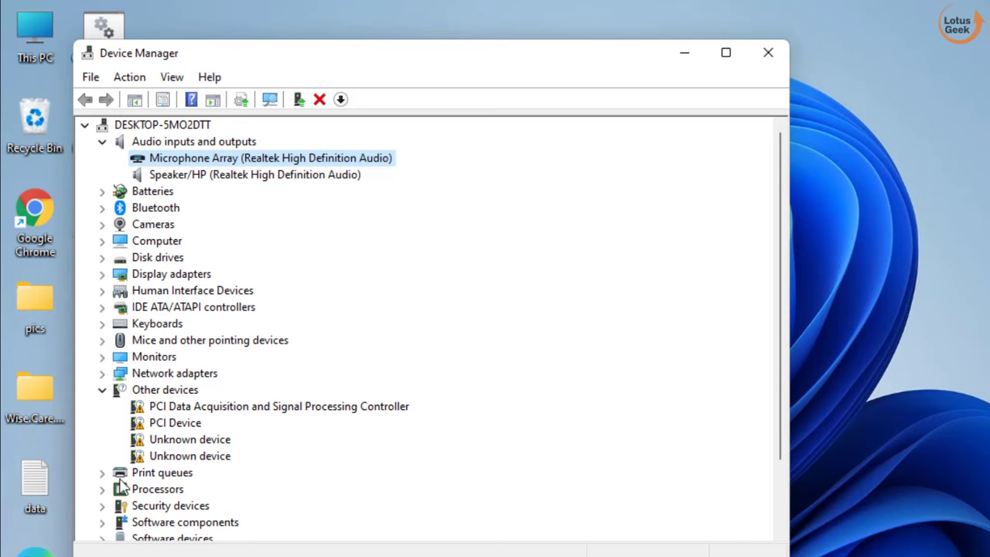
- Expand System devices and select the High Definition Audio Controller
scroll(242, 416, "down", 2)
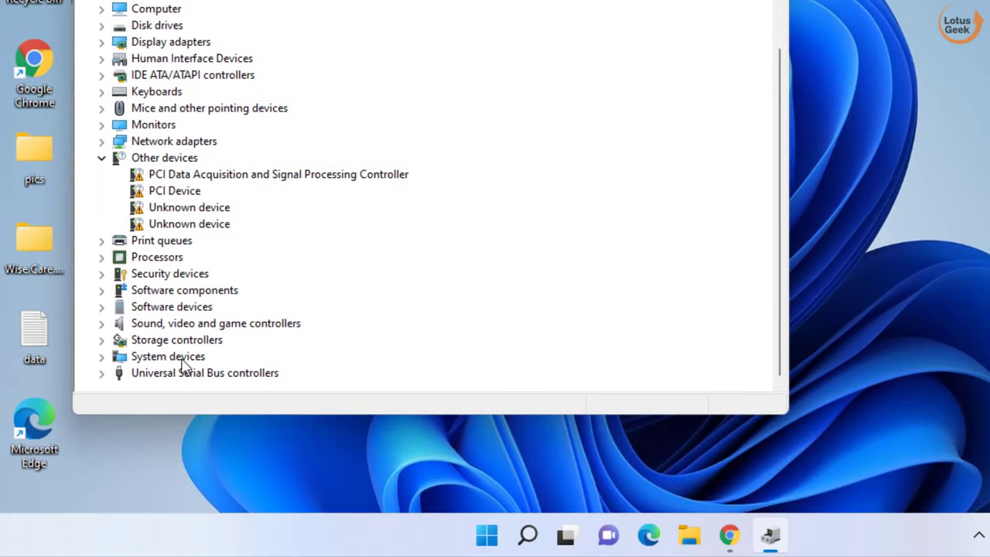
left_click(183, 507)
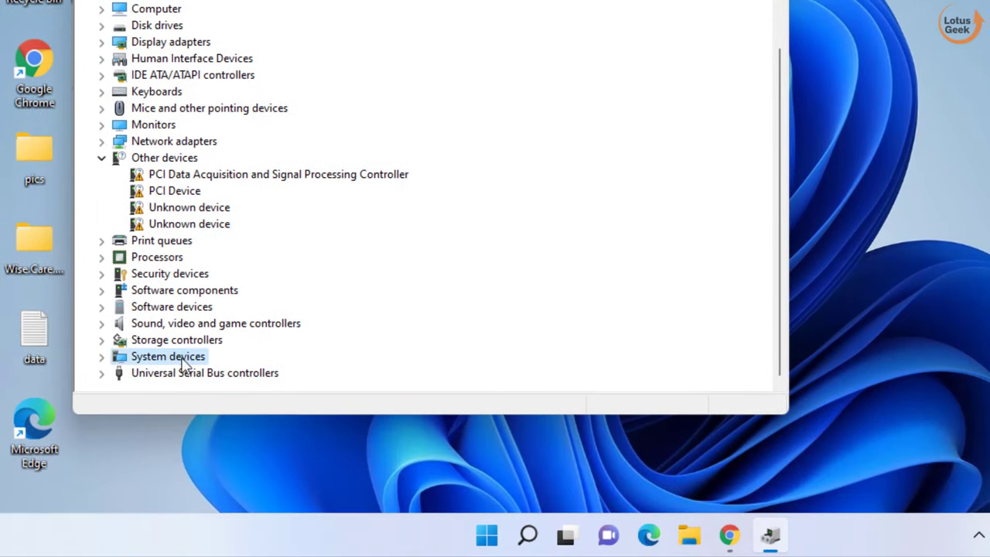
left_click(104, 360)
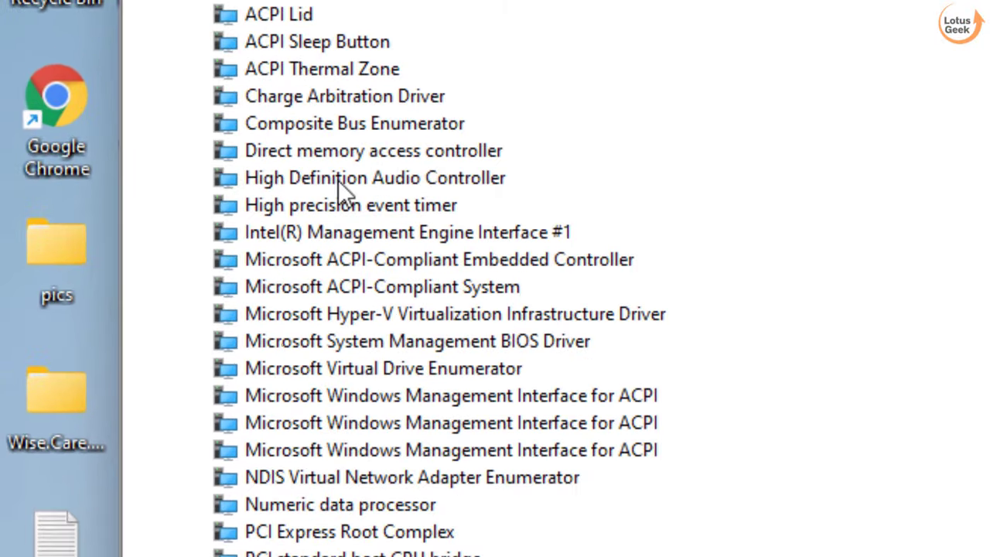
left_click(205, 109)
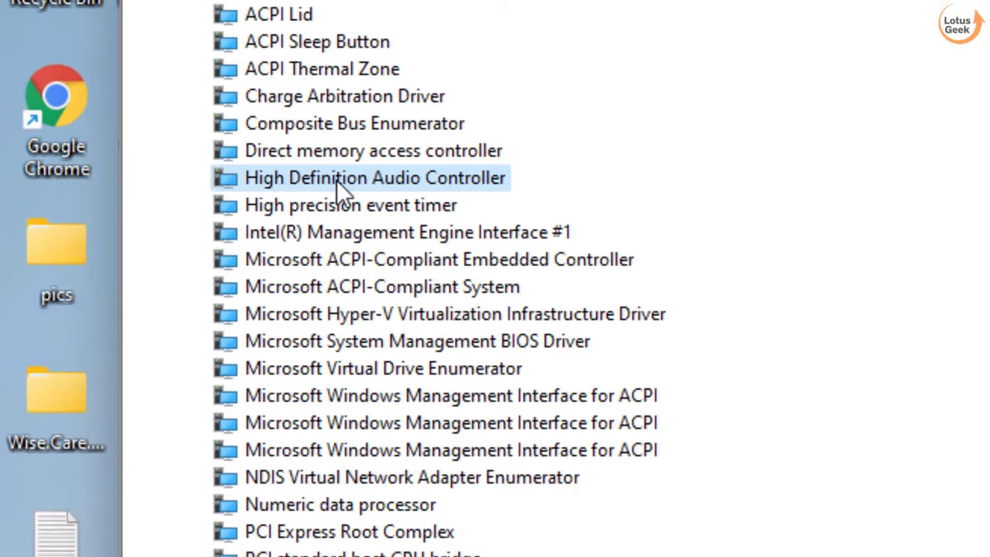
- Install the High Definition Audio Controller driver from the local list, declining the restart
right_click(466, 184)
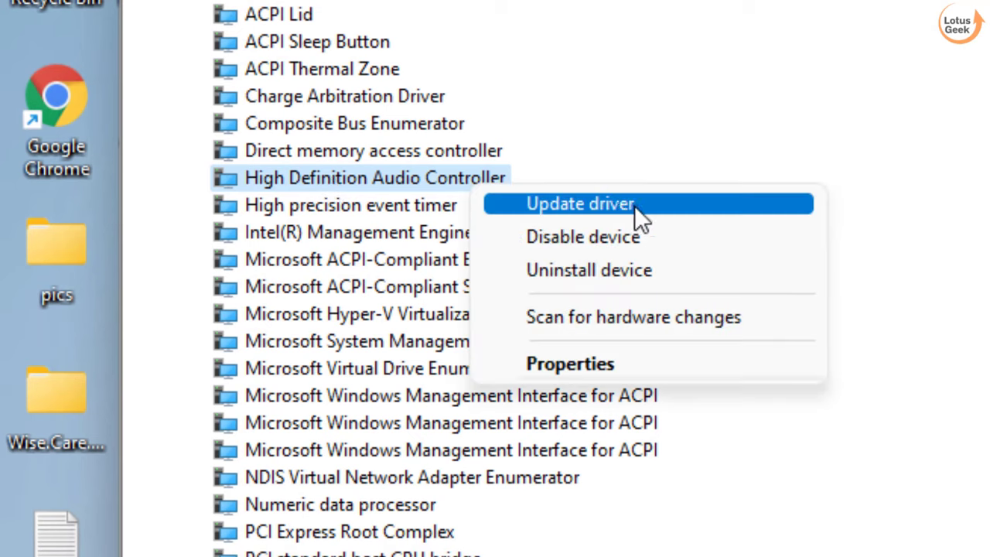
left_click(614, 205)
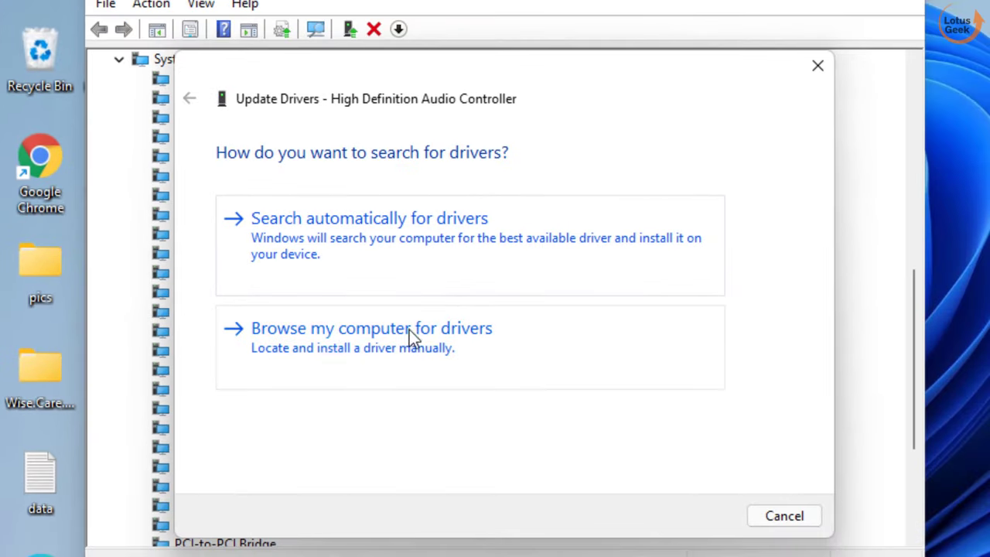
left_click(315, 340)
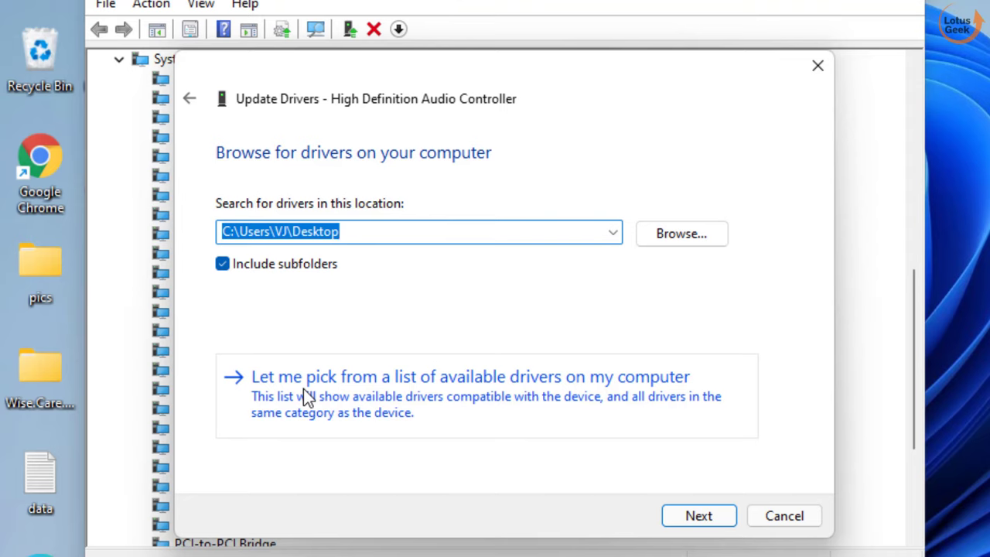
left_click(340, 390)
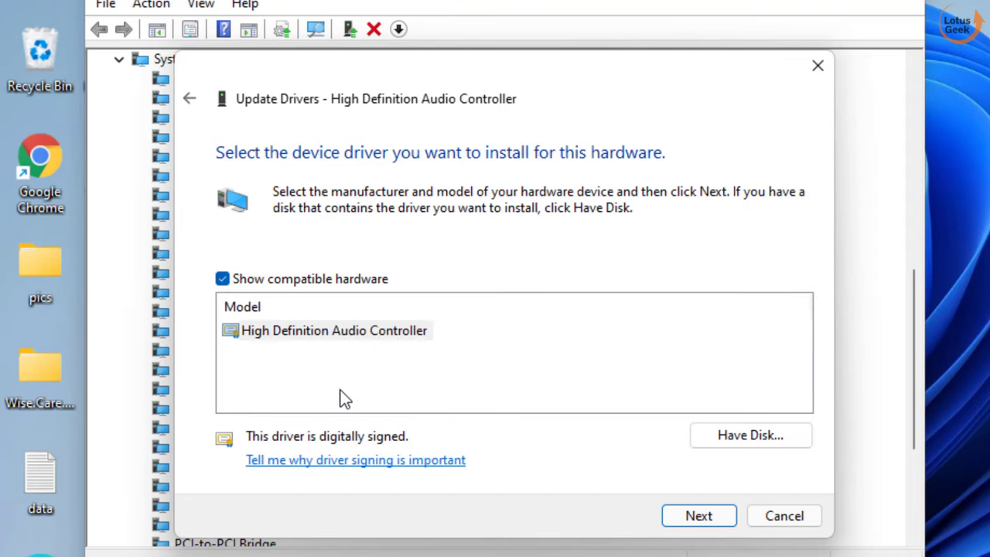
left_click(369, 335)
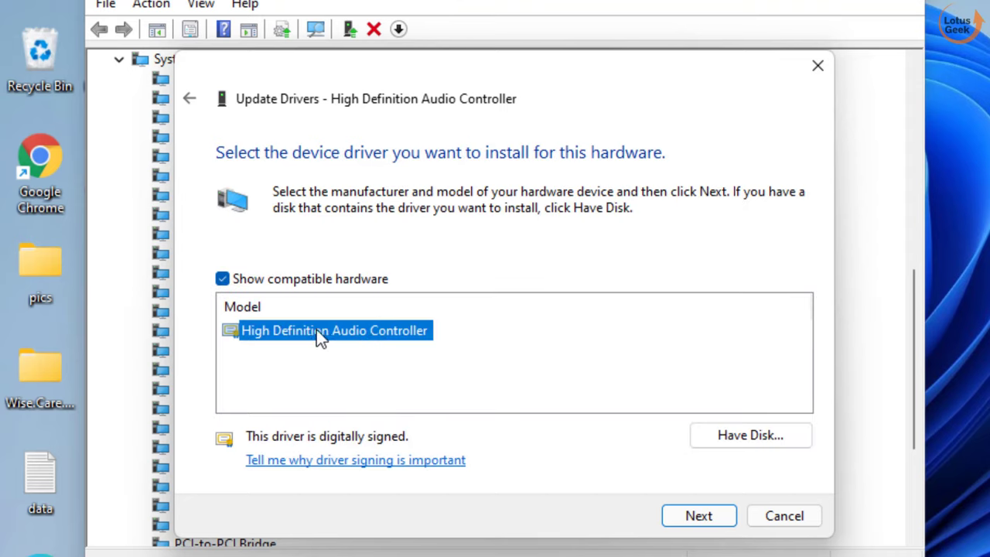
left_click(710, 516)
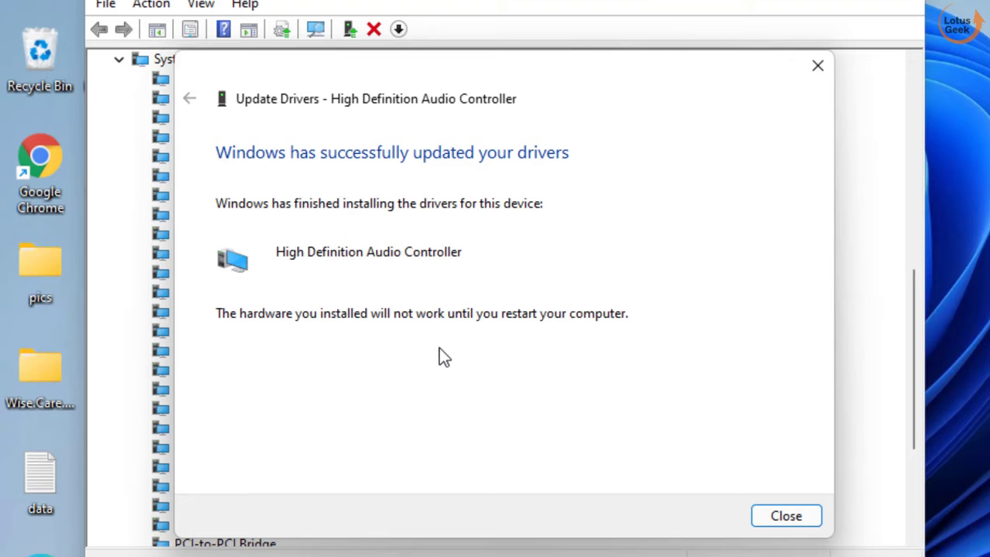
left_click(786, 515)
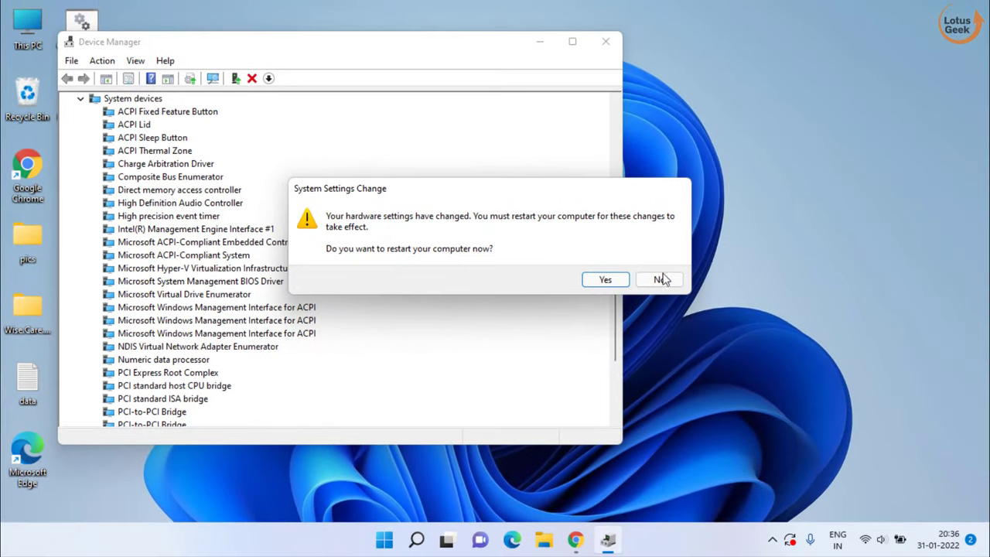
left_click(662, 280)
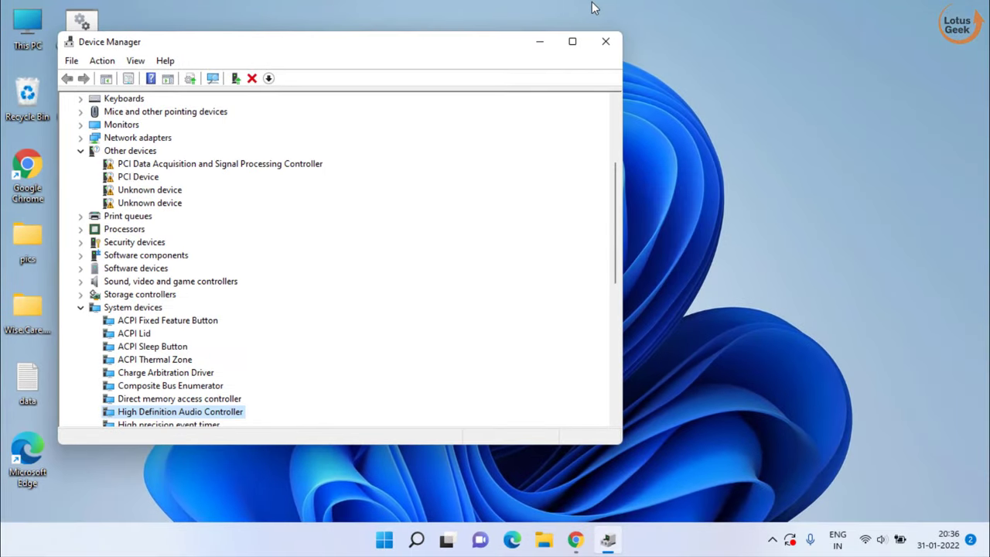
- Close Device Manager and, on Realtek's page in Chrome, pick the 64bits Windows10 driver executable
left_click(607, 42)
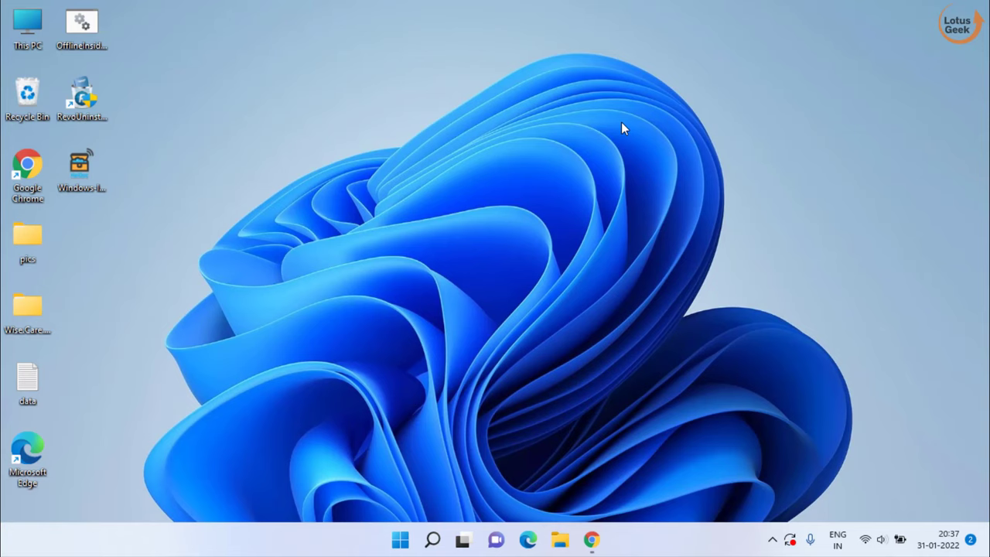
left_click(591, 539)
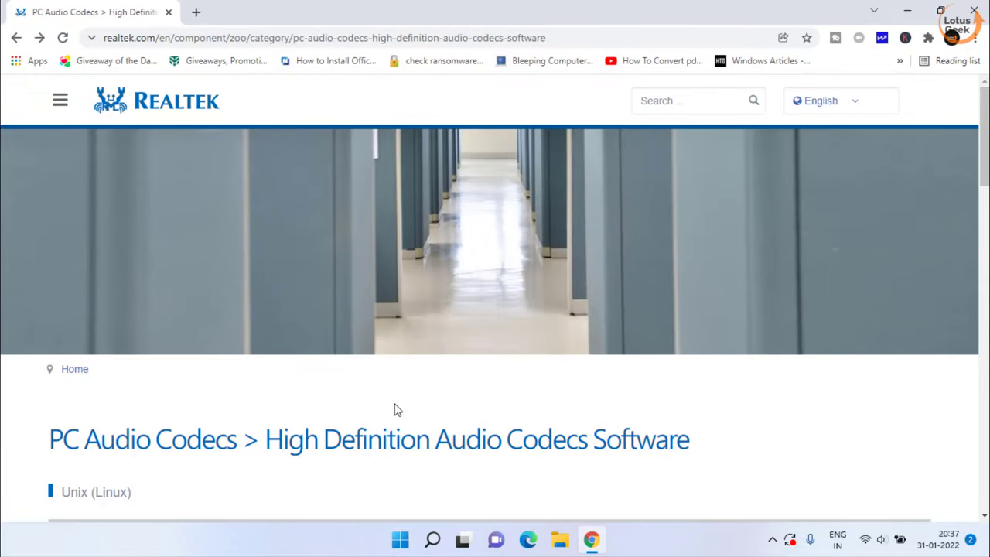
scroll(437, 290, "down", 3)
scroll(437, 292, "down", 5)
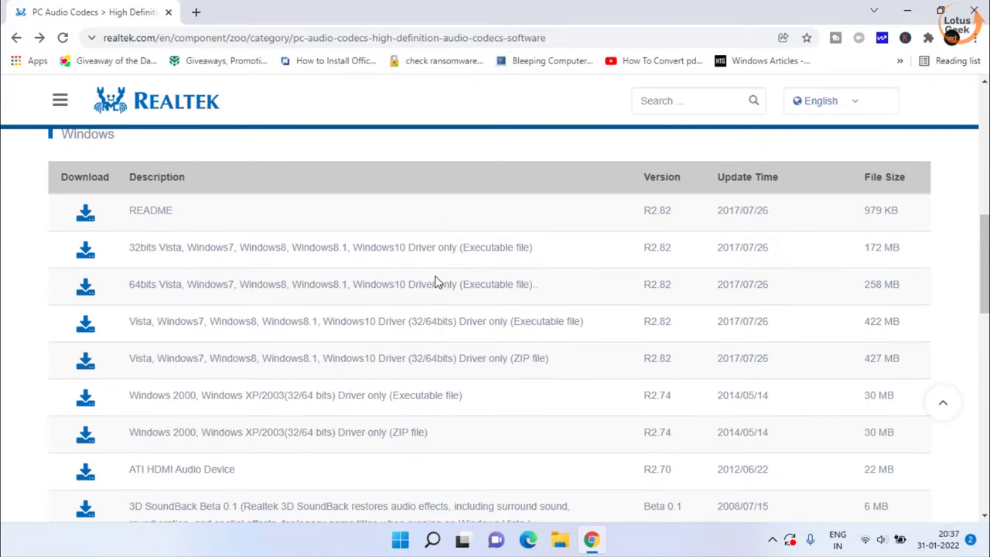
left_click_drag(129, 248, 206, 249)
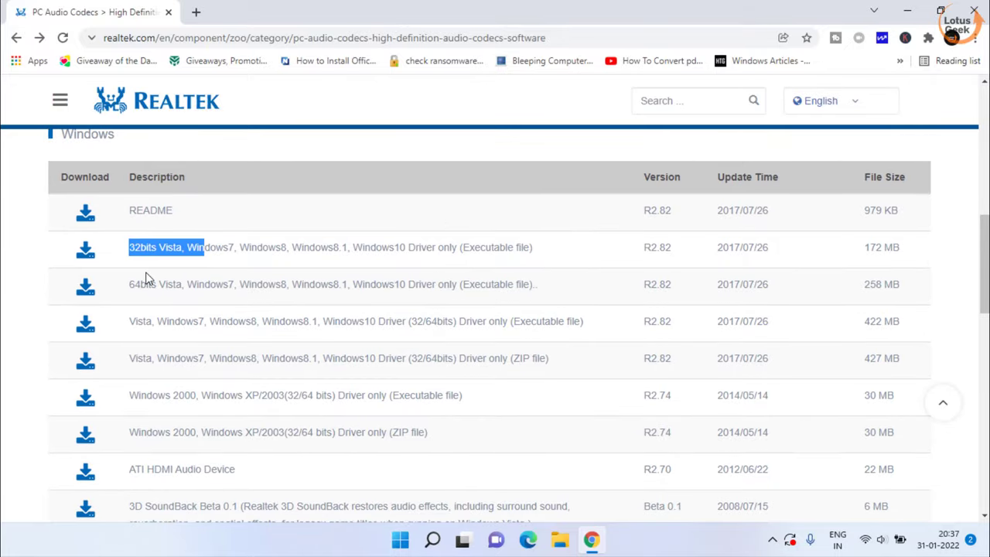
left_click_drag(130, 283, 251, 292)
left_click(49, 282)
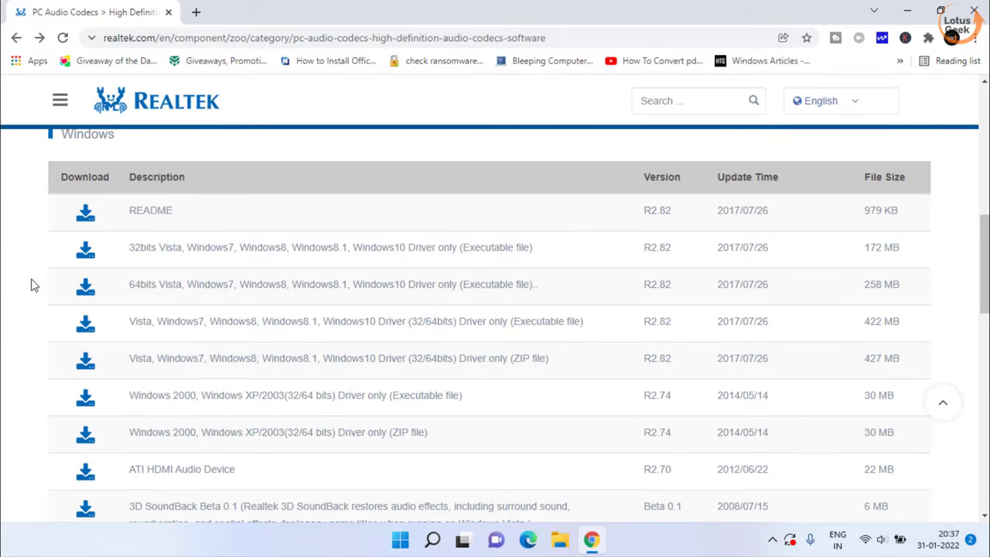
left_click_drag(128, 286, 541, 292)
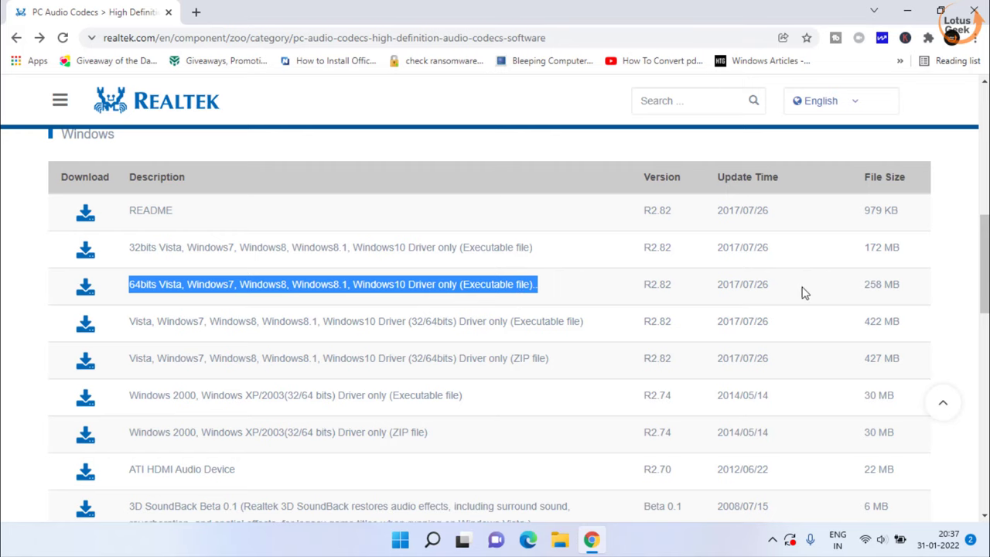
left_click(86, 288)
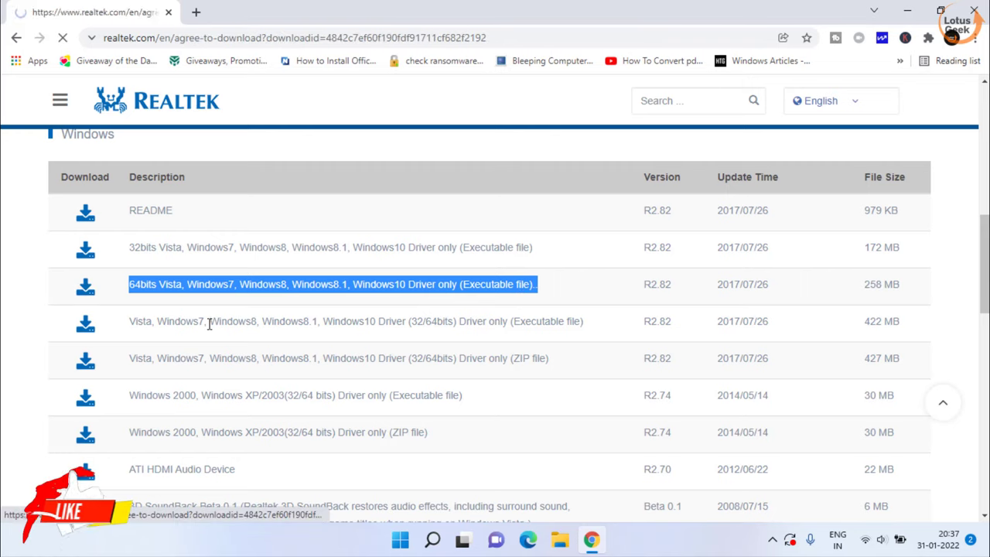
- Accept Realtek's terms, enter the captcha code, and save the 64-bit driver executable to Desktop
scroll(207, 318, "down", 3)
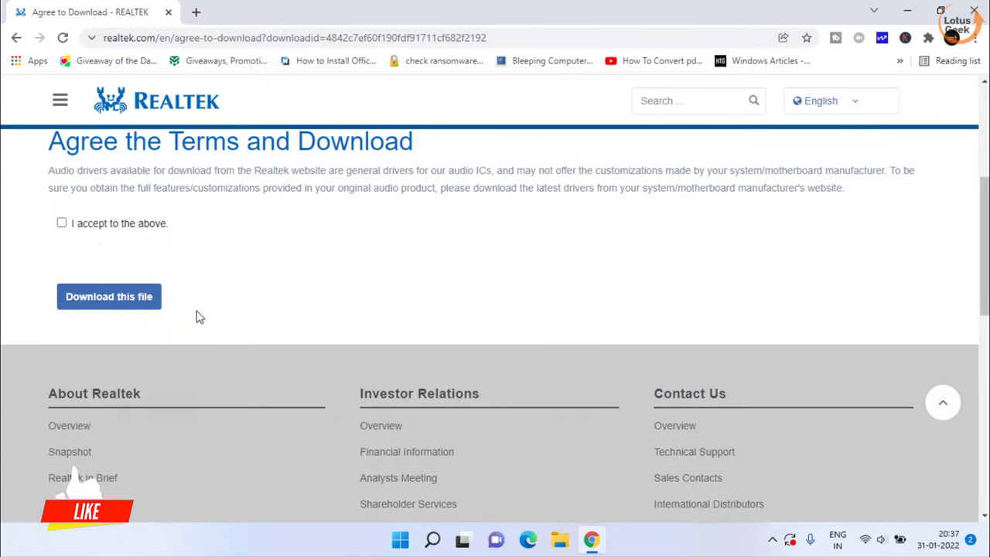
left_click(61, 223)
left_click(123, 299)
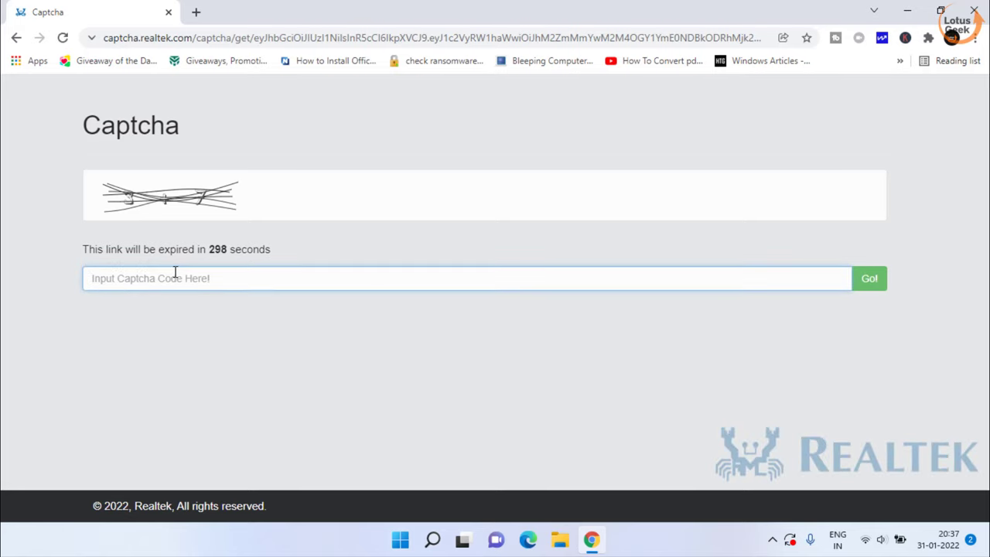
type("10")
left_click(867, 284)
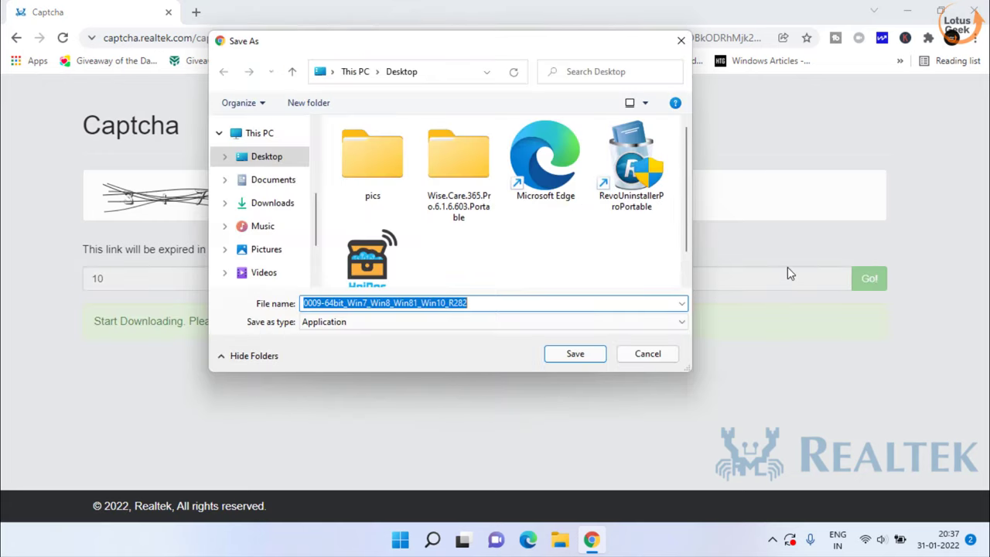
left_click(266, 160)
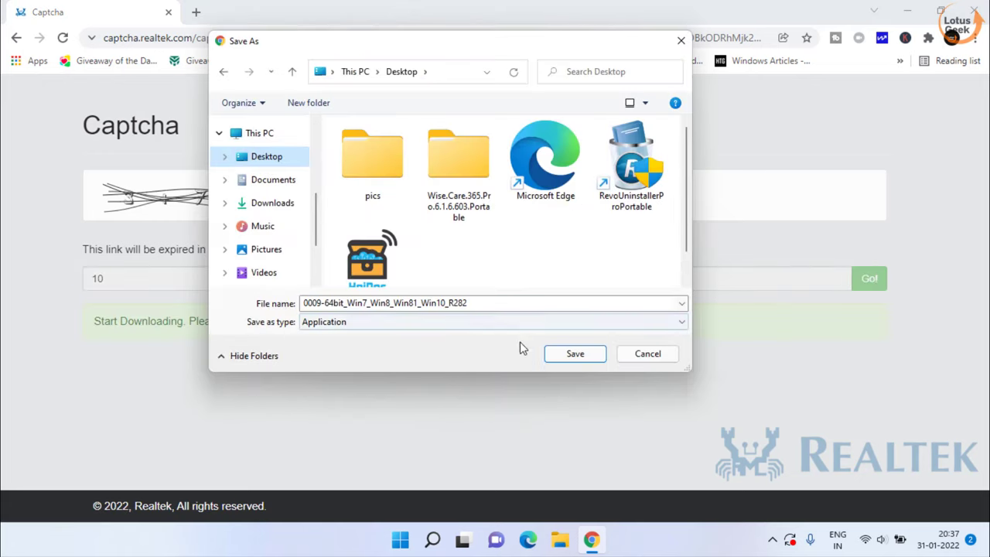
left_click(574, 356)
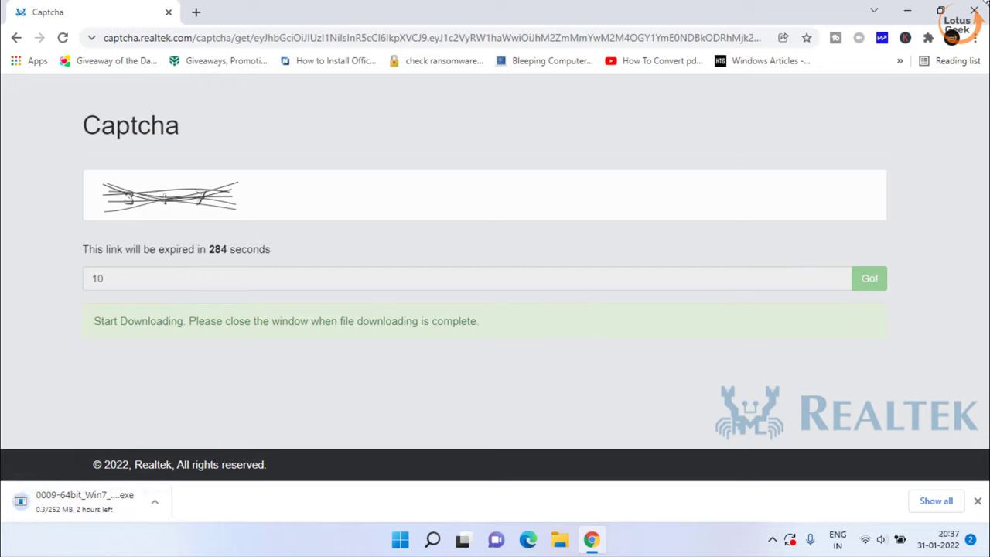
- Minimize Chrome to reveal the desktop with the downloading driver file
left_click(907, 11)
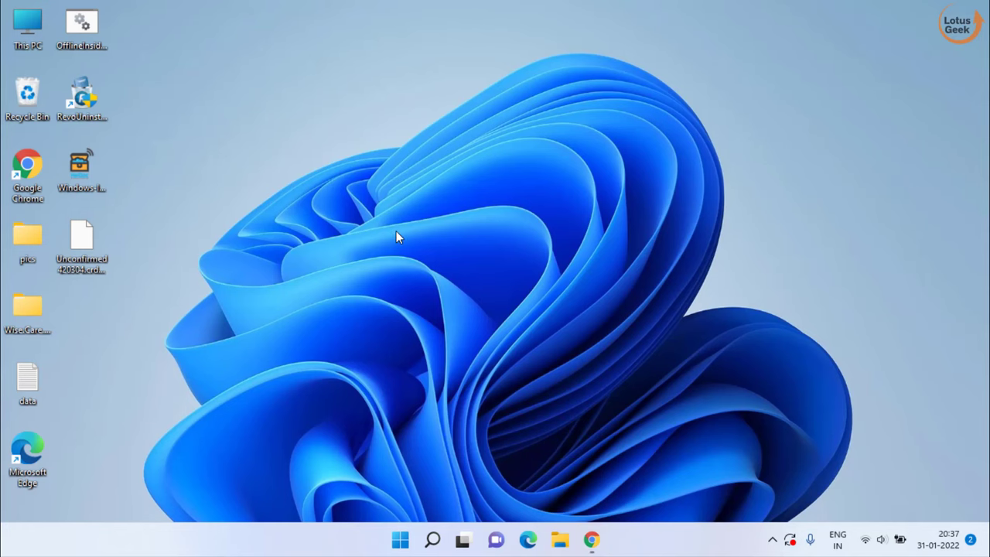